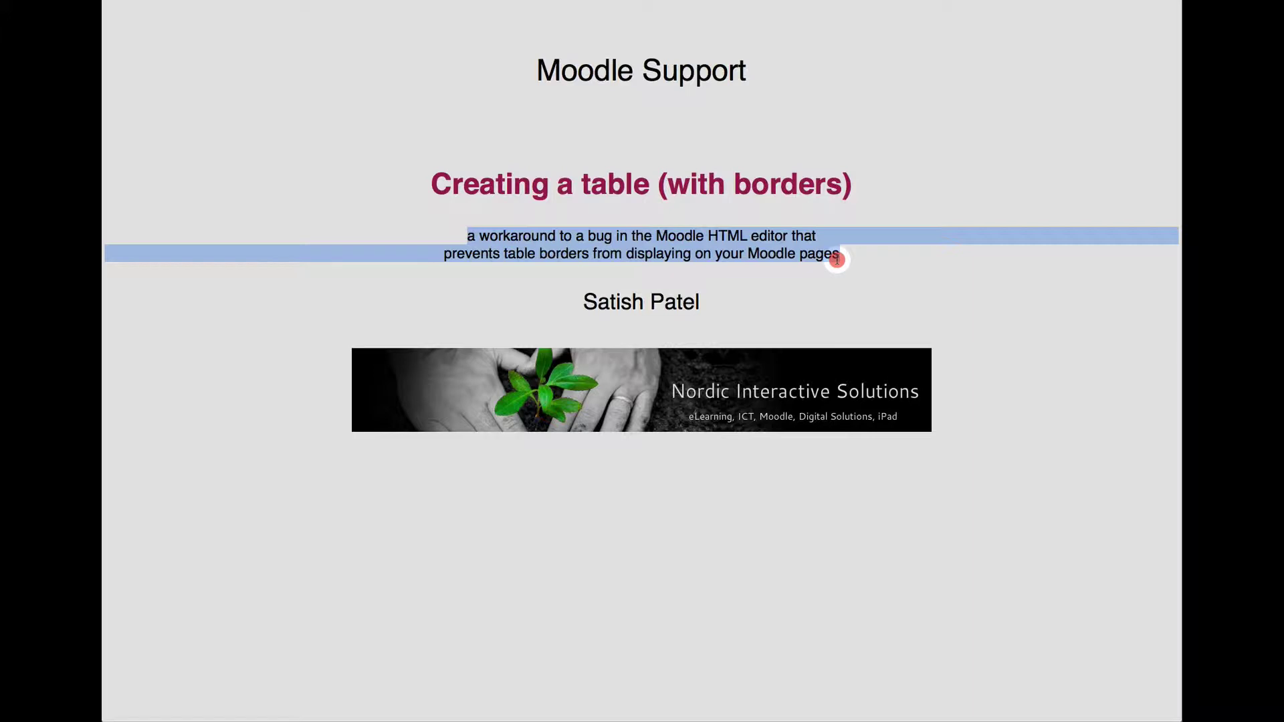
Bring up the IKT Coach Test 2 course page, clearing the stray text selection and browser menu
{"action": "left_click_drag", "start_coordinate": [837, 260], "coordinate": [837, 256]}
{"action": "left_click", "coordinate": [1135, 266]}
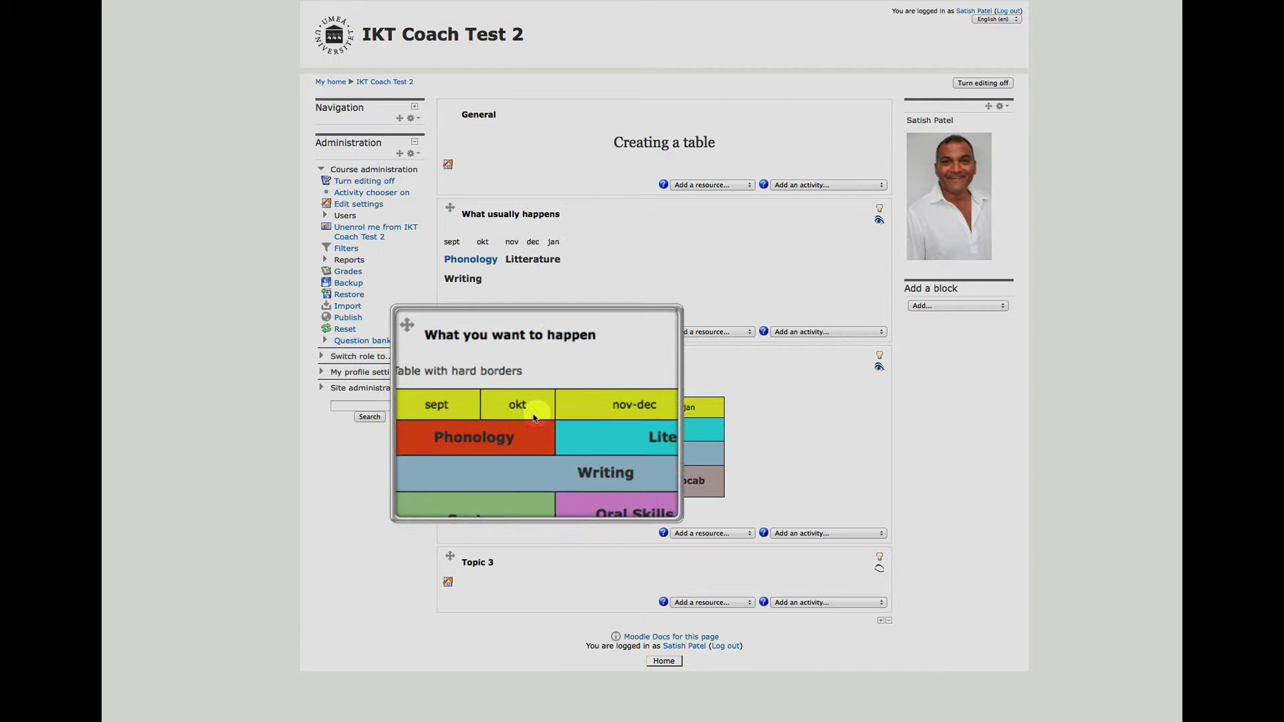
{"action": "right_click", "coordinate": [890, 399]}
{"action": "left_click", "coordinate": [884, 399]}
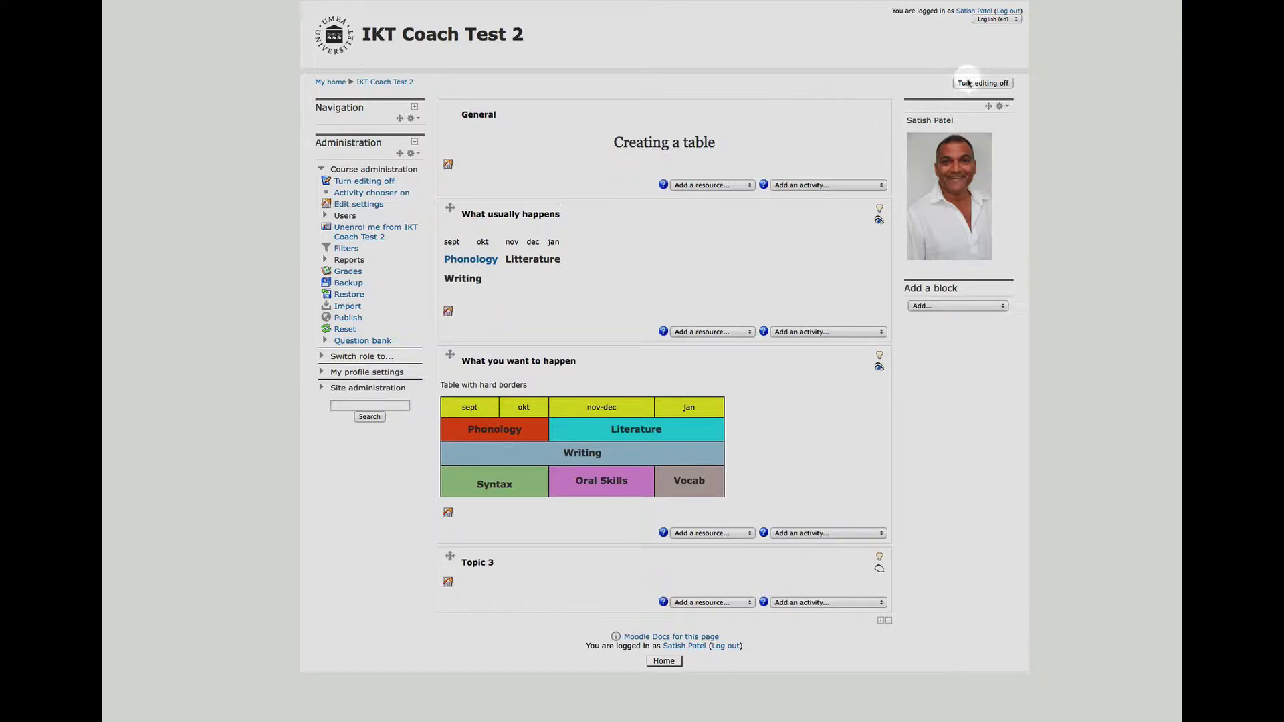
Start a 5-column, 5-row table below the existing table in the What usually happens summary
{"action": "left_click", "coordinate": [450, 313]}
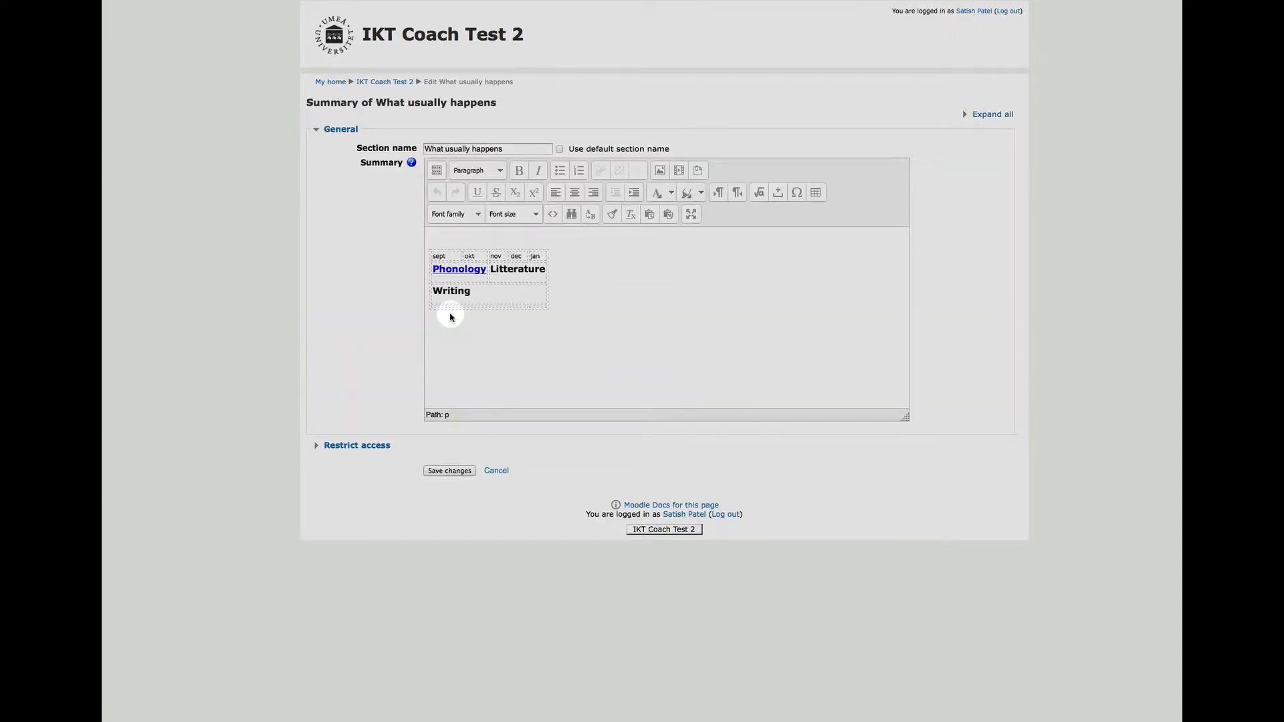
{"action": "left_click", "coordinate": [479, 330]}
{"action": "left_click", "coordinate": [815, 198]}
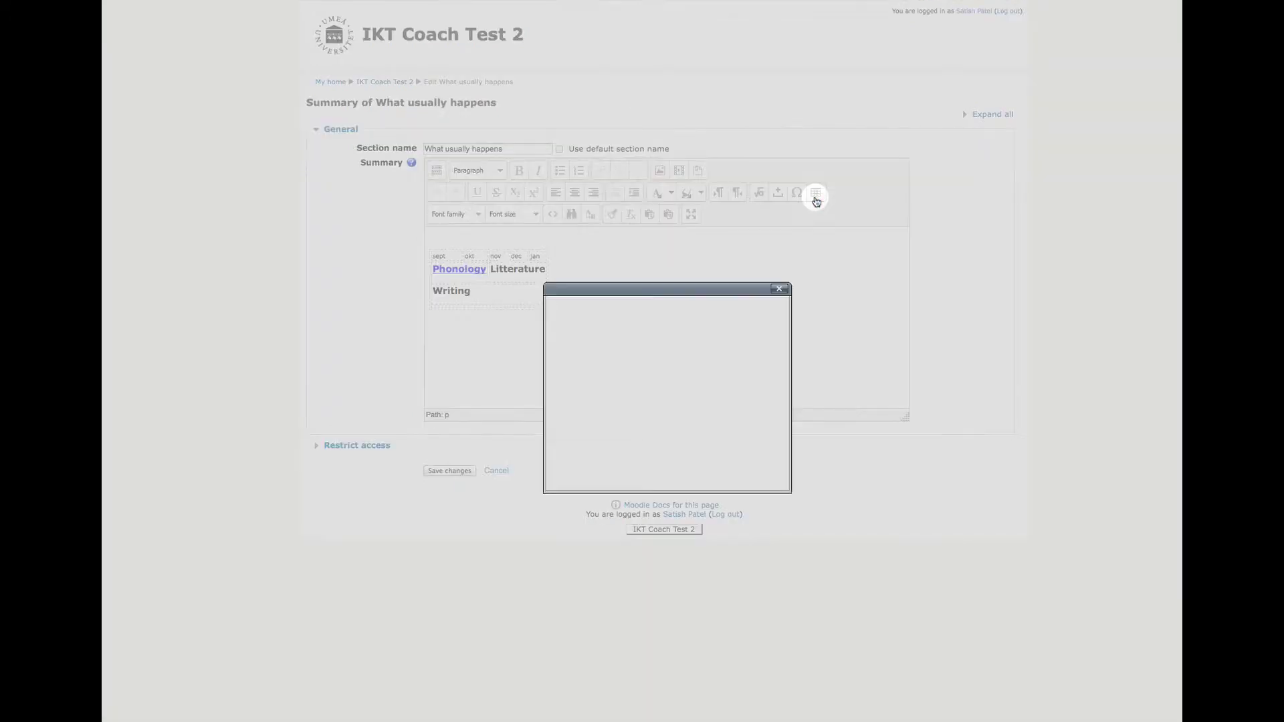
{"action": "left_click", "coordinate": [630, 334]}
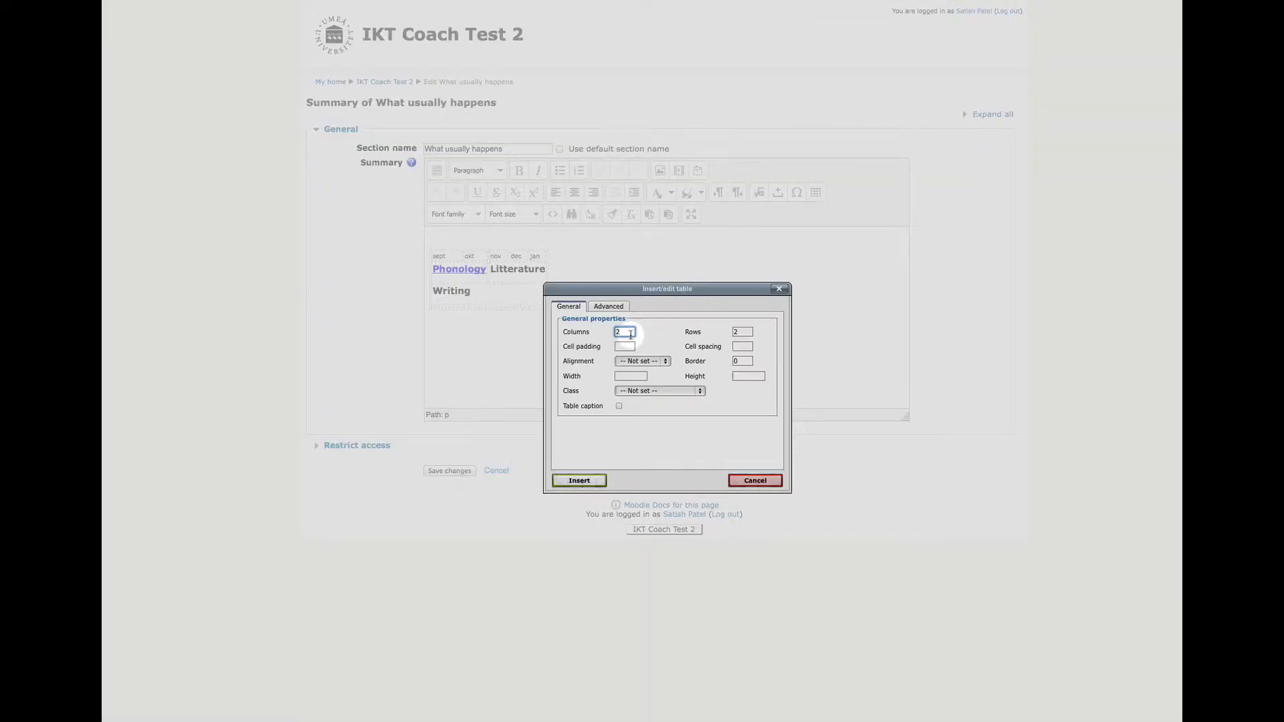
{"action": "double_click", "coordinate": [629, 332]}
{"action": "type", "text": "5"}
{"action": "left_click", "coordinate": [734, 331]}
{"action": "double_click", "coordinate": [734, 331]}
{"action": "type", "text": "5"}
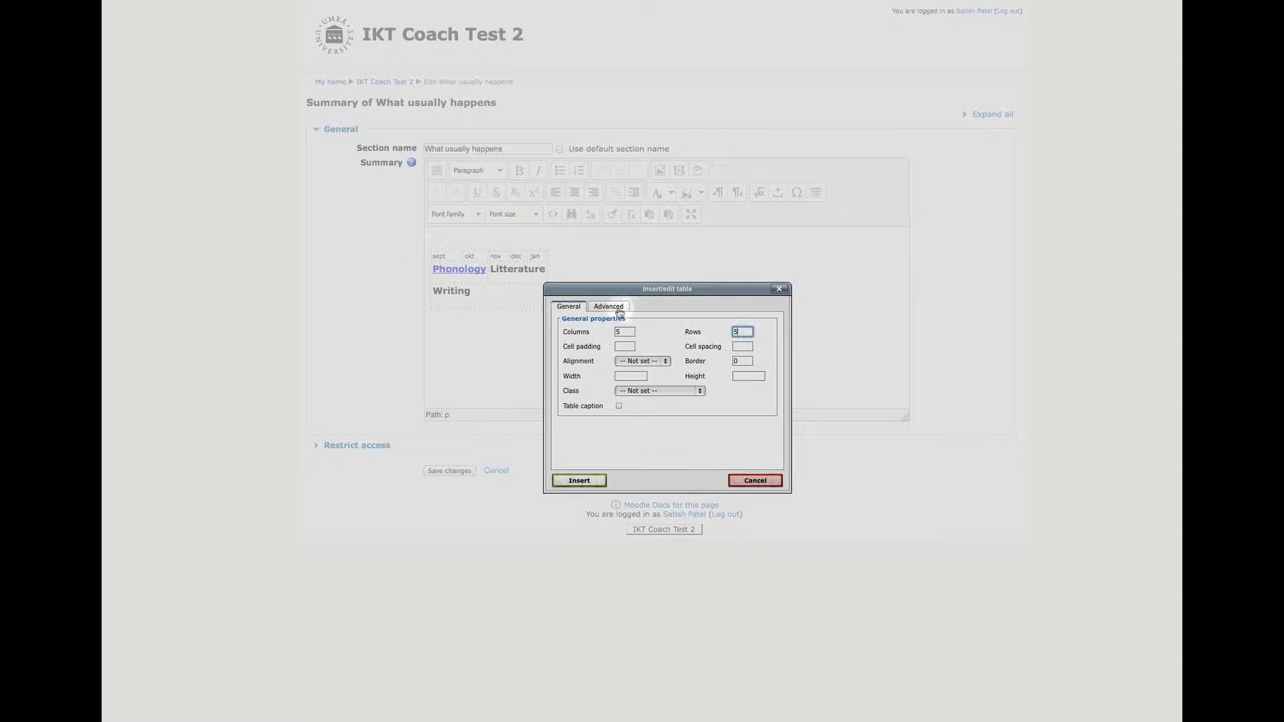
Set the new table's border colour to black #000000 in its advanced properties
{"action": "left_click", "coordinate": [618, 311]}
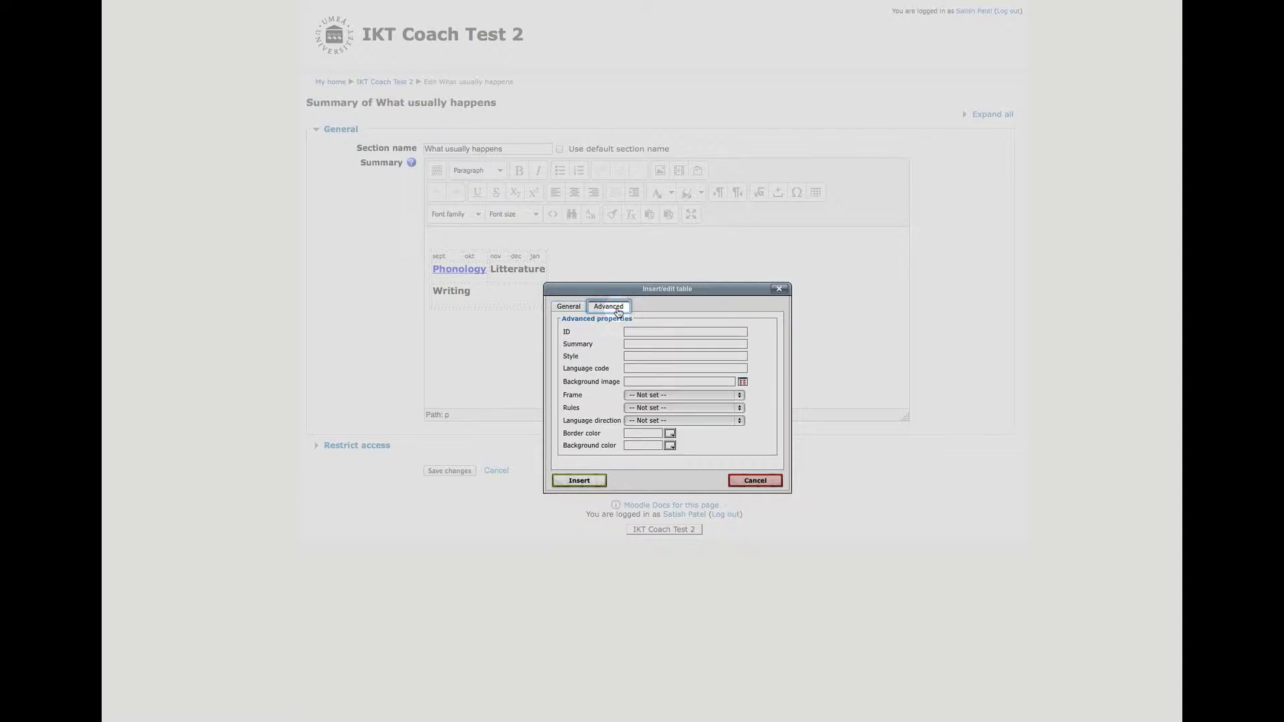
{"action": "left_click", "coordinate": [670, 443]}
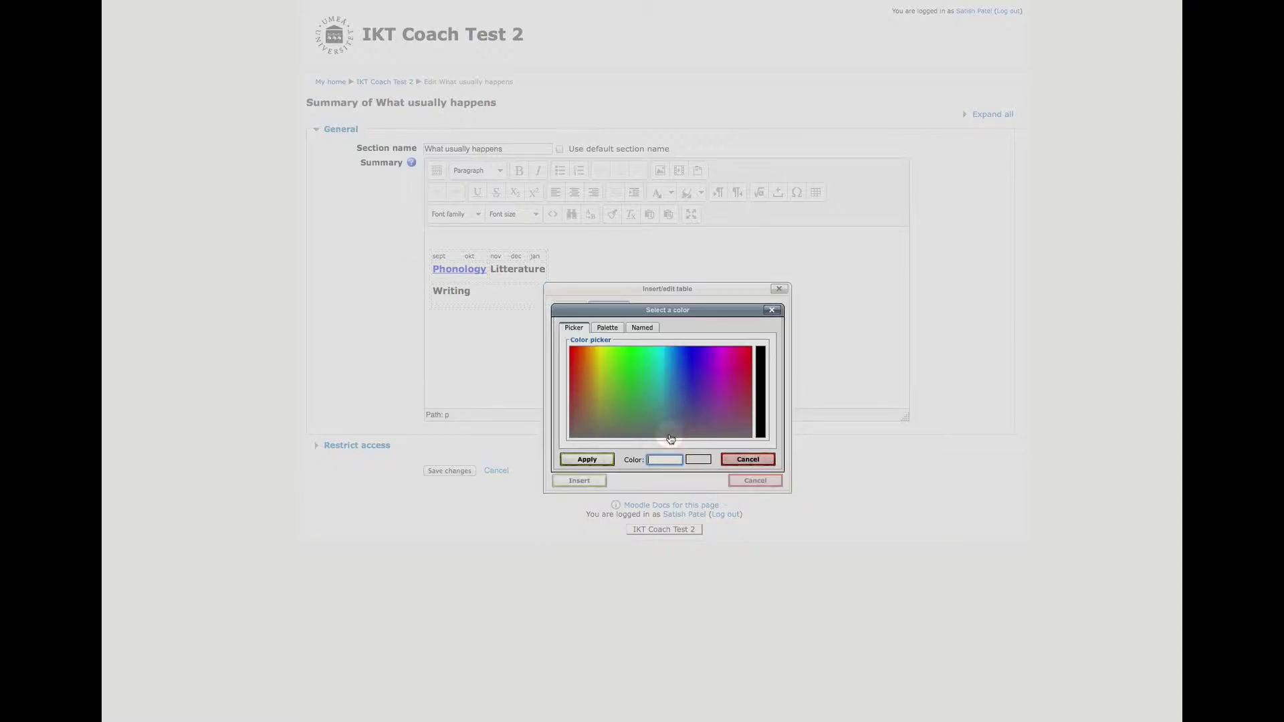
{"action": "left_click", "coordinate": [761, 398]}
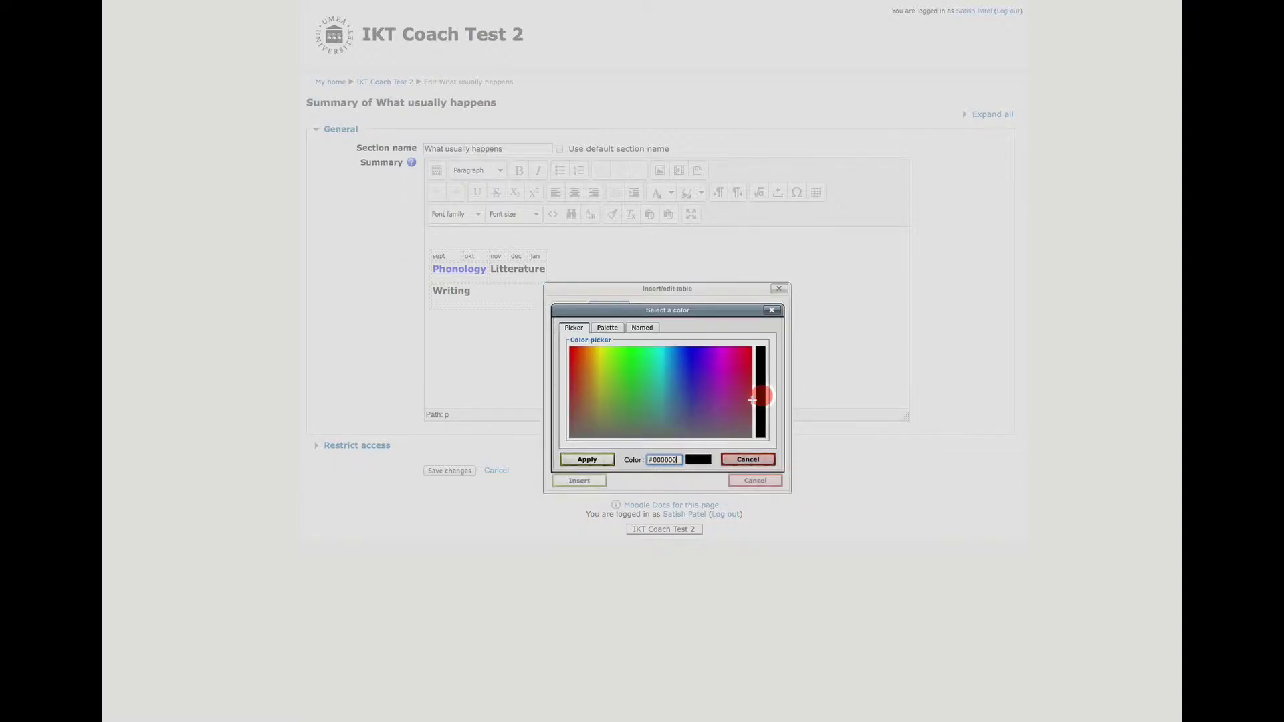
{"action": "left_click", "coordinate": [586, 460]}
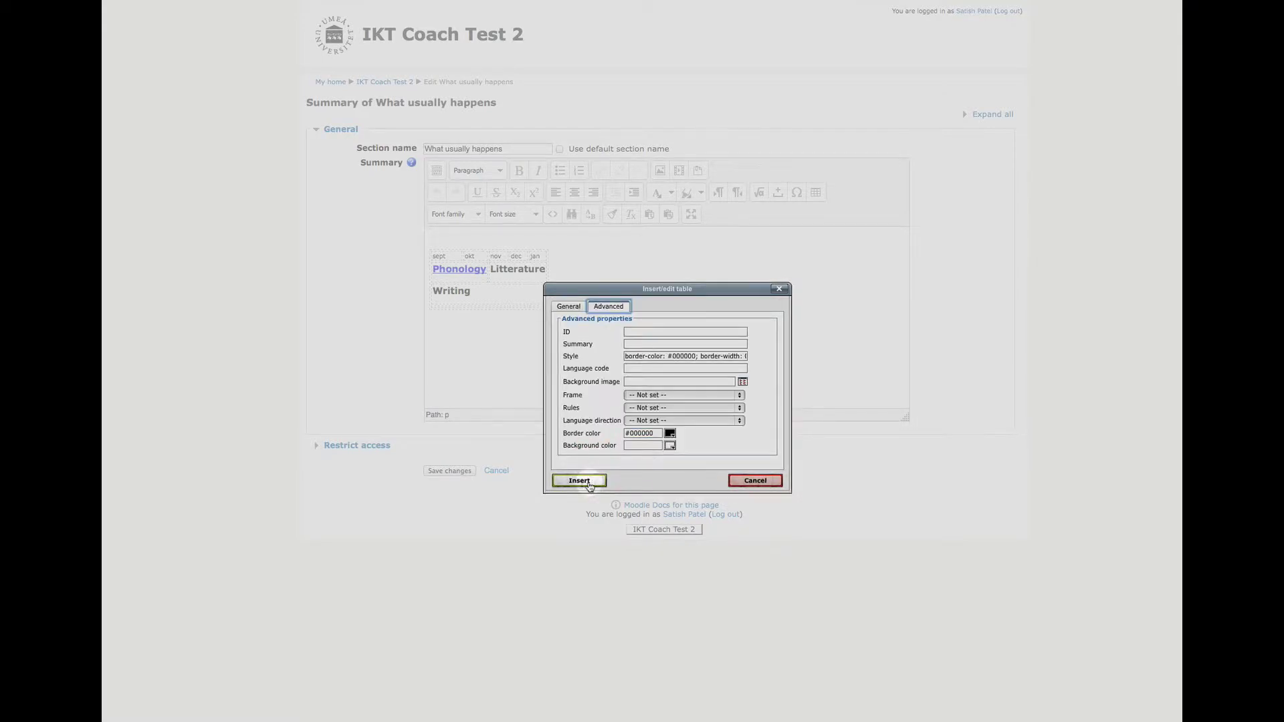
Insert the table, type 'ffr ytj yujt i kyui', enlarge it, and add 'grgre' and 'gerg'
{"action": "left_click", "coordinate": [579, 481]}
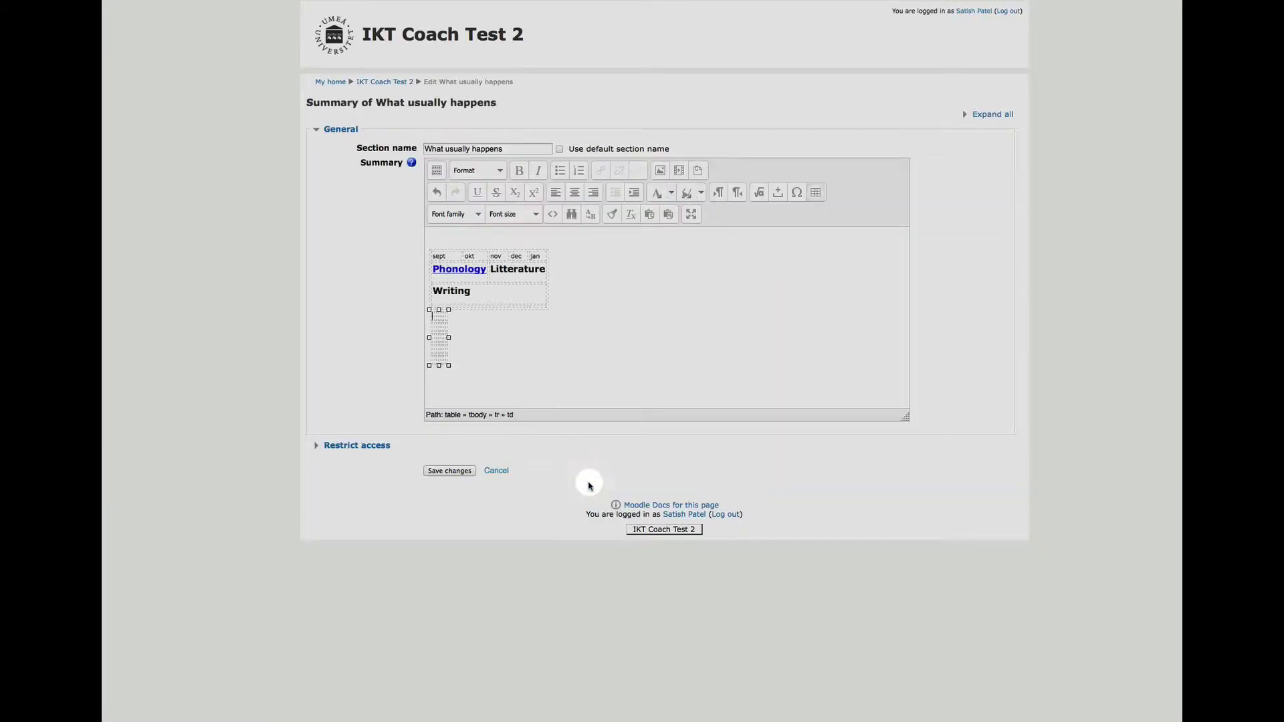
{"action": "type", "text": "ffr "}
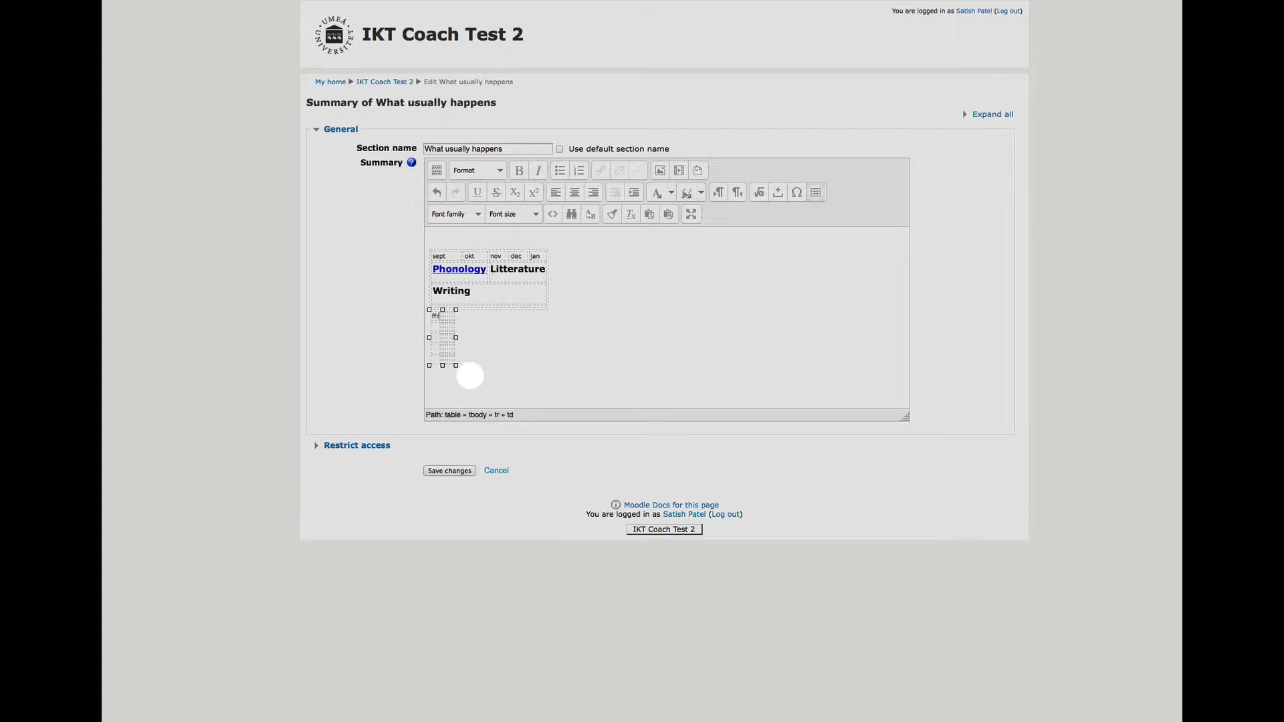
{"action": "type", "text": "ytj "}
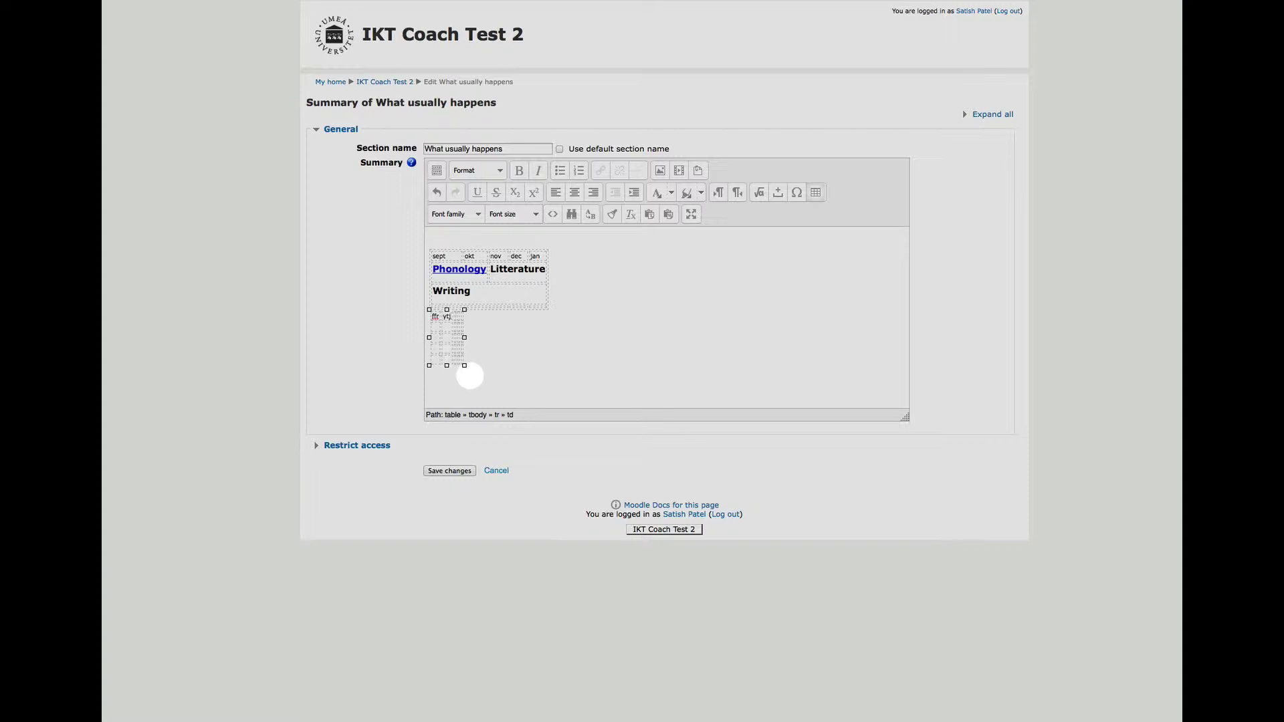
{"action": "type", "text": "yujt "}
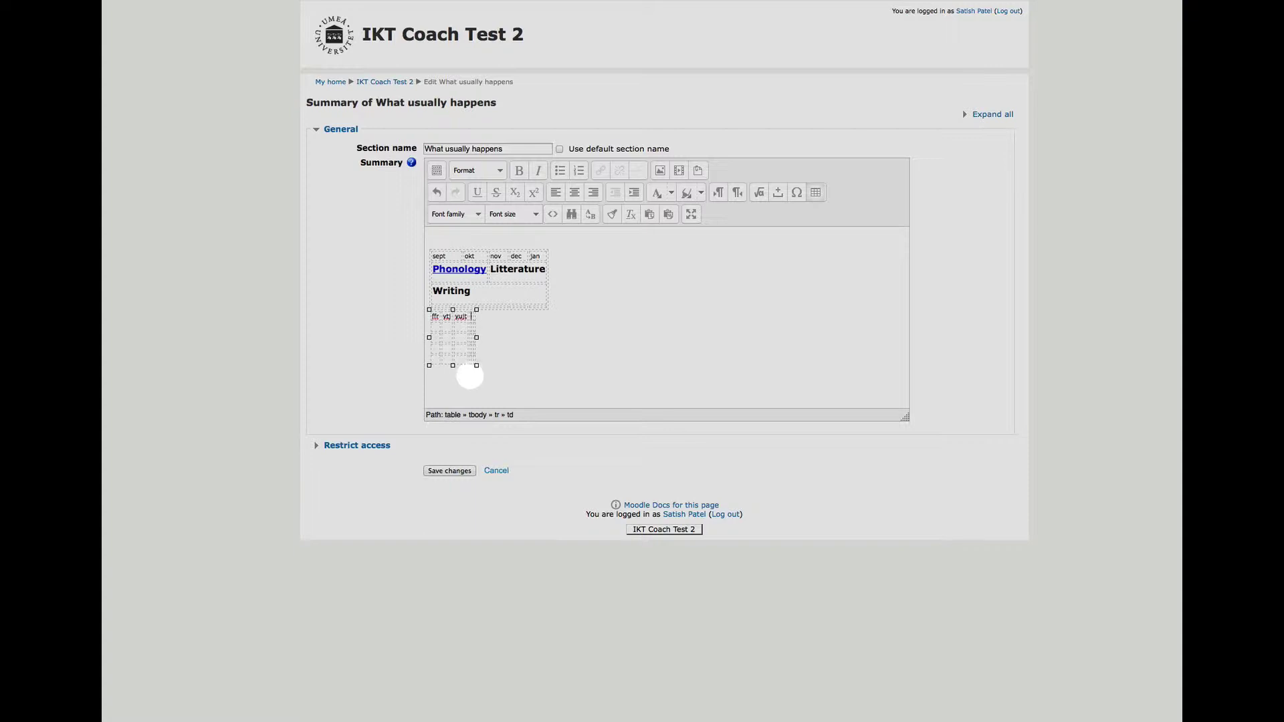
{"action": "type", "text": "i kyui"}
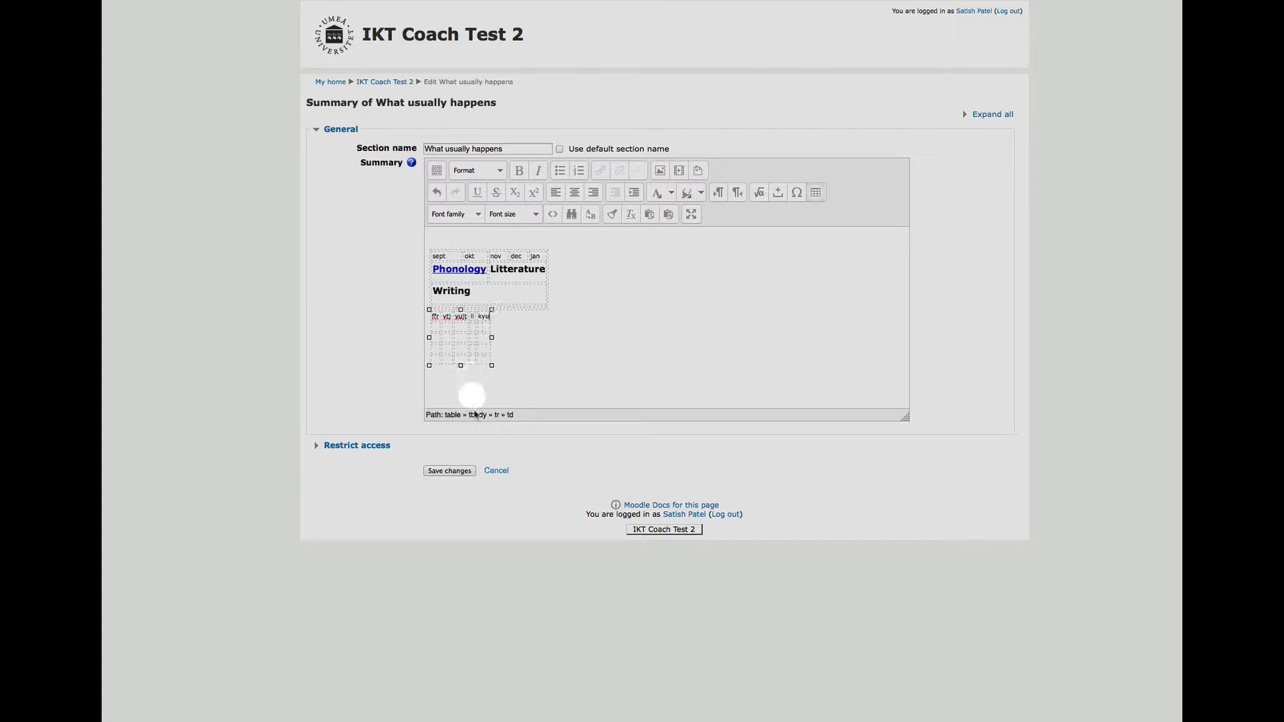
{"action": "left_click_drag", "start_coordinate": [492, 366], "coordinate": [526, 385]}
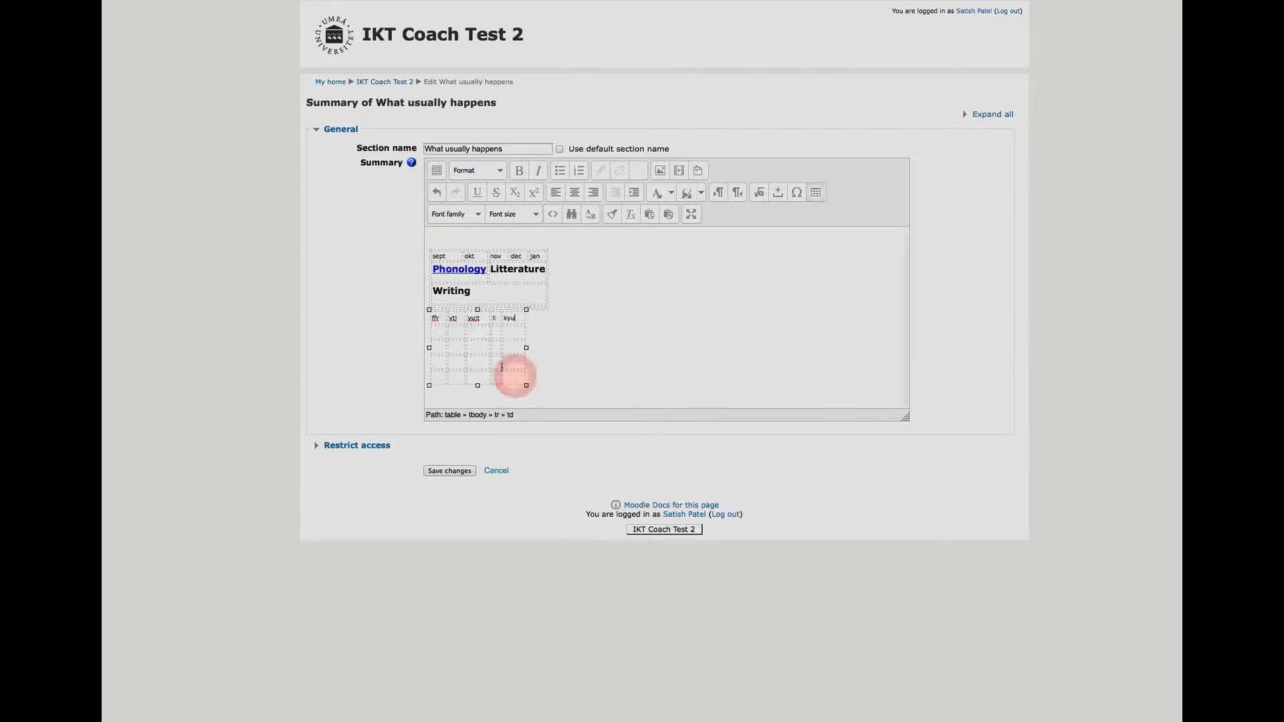
{"action": "left_click", "coordinate": [477, 347]}
{"action": "type", "text": "grgre"}
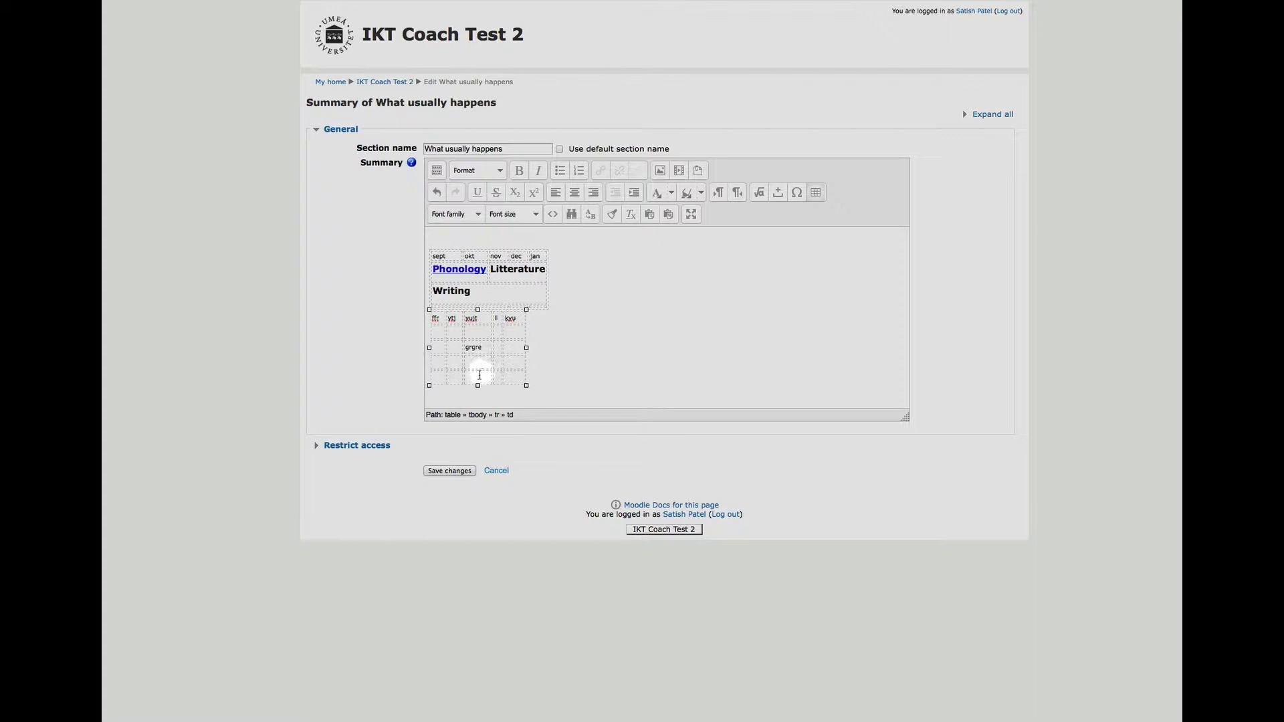
{"action": "left_click", "coordinate": [478, 376]}
{"action": "type", "text": "gerg"}
Put 'ger' in the two bottom corner cells and save the summary
{"action": "left_click", "coordinate": [510, 376]}
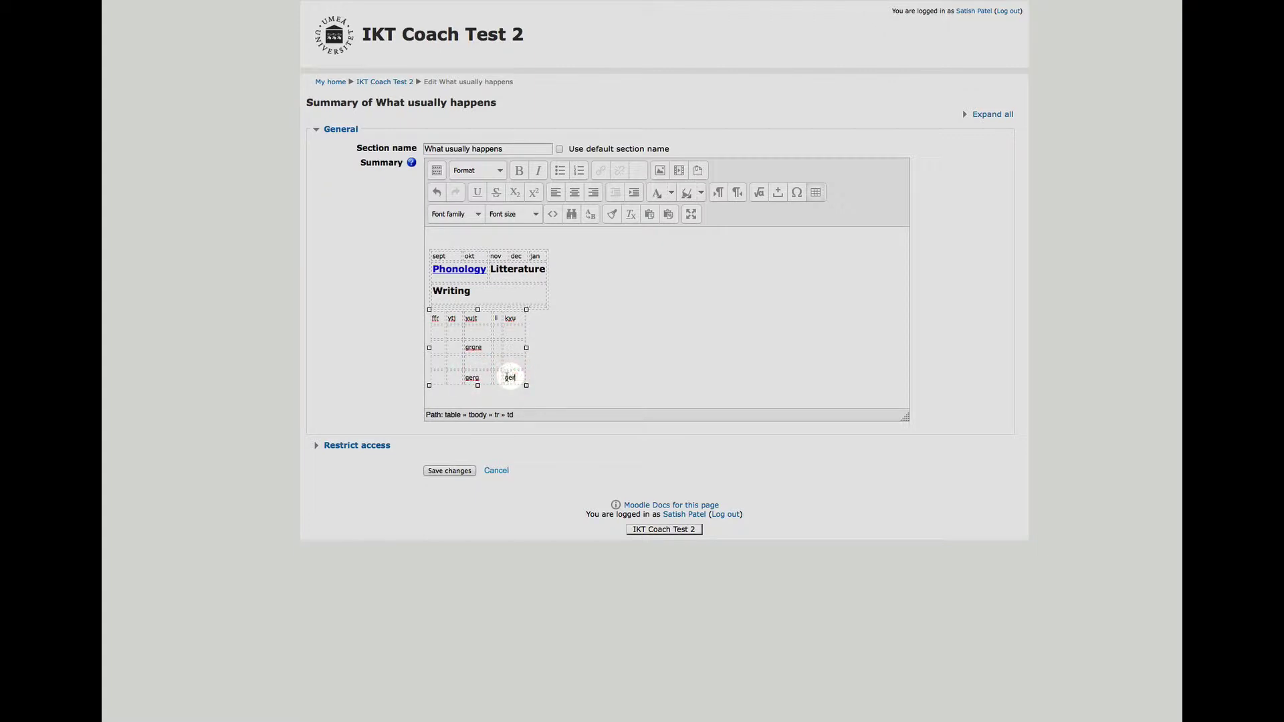
{"action": "type", "text": "ger"}
{"action": "left_click", "coordinate": [436, 377]}
{"action": "type", "text": "ger"}
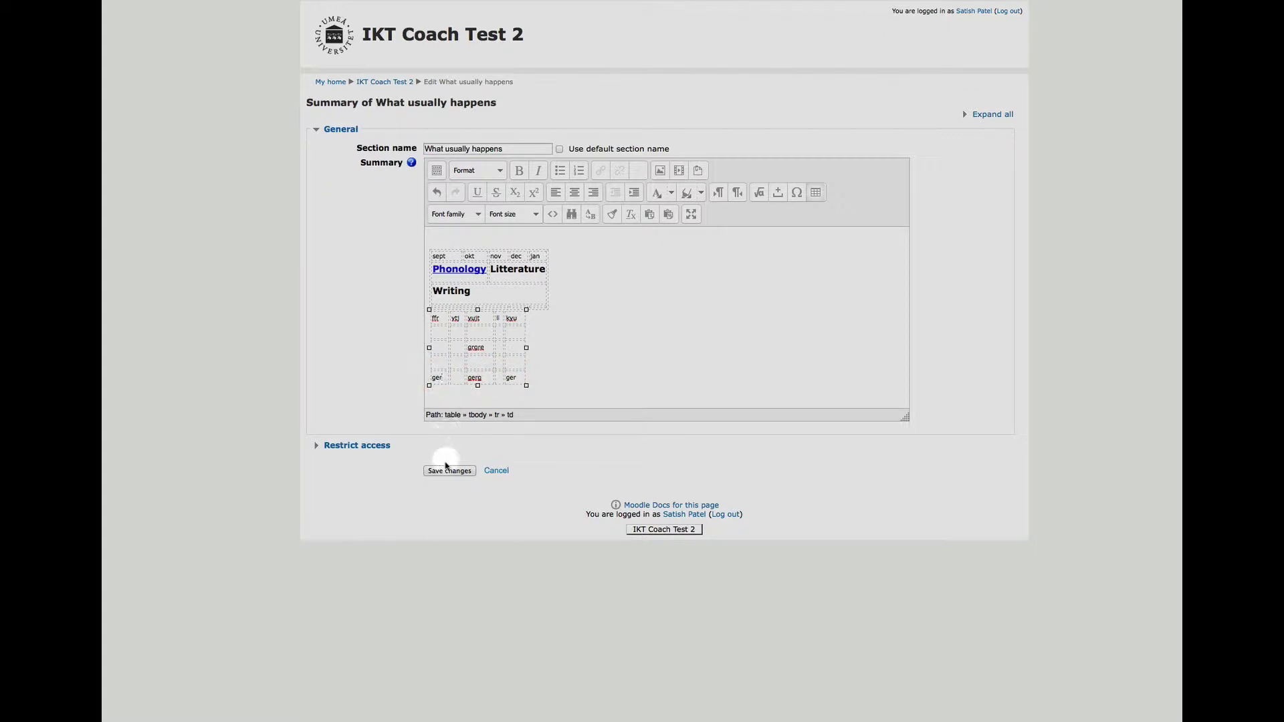
{"action": "left_click", "coordinate": [448, 471]}
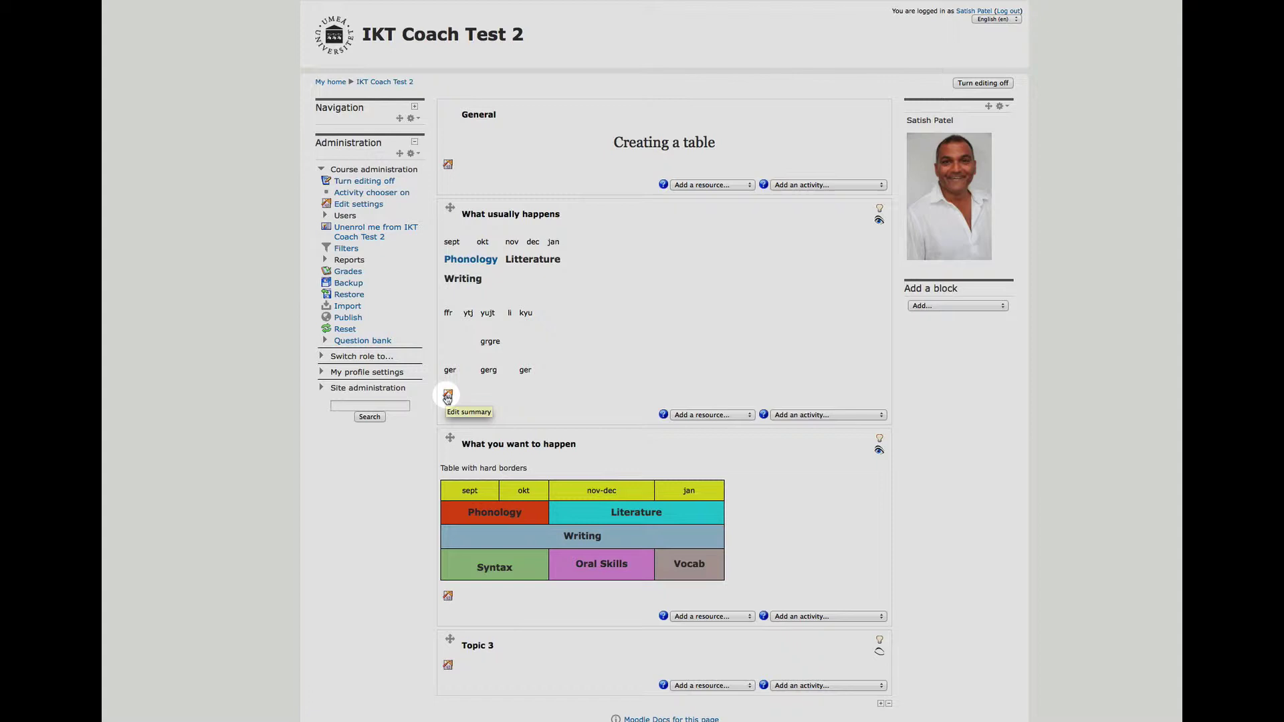
Reopen the summary and bring up Table cell properties for the grgre cell
{"action": "left_click", "coordinate": [447, 395]}
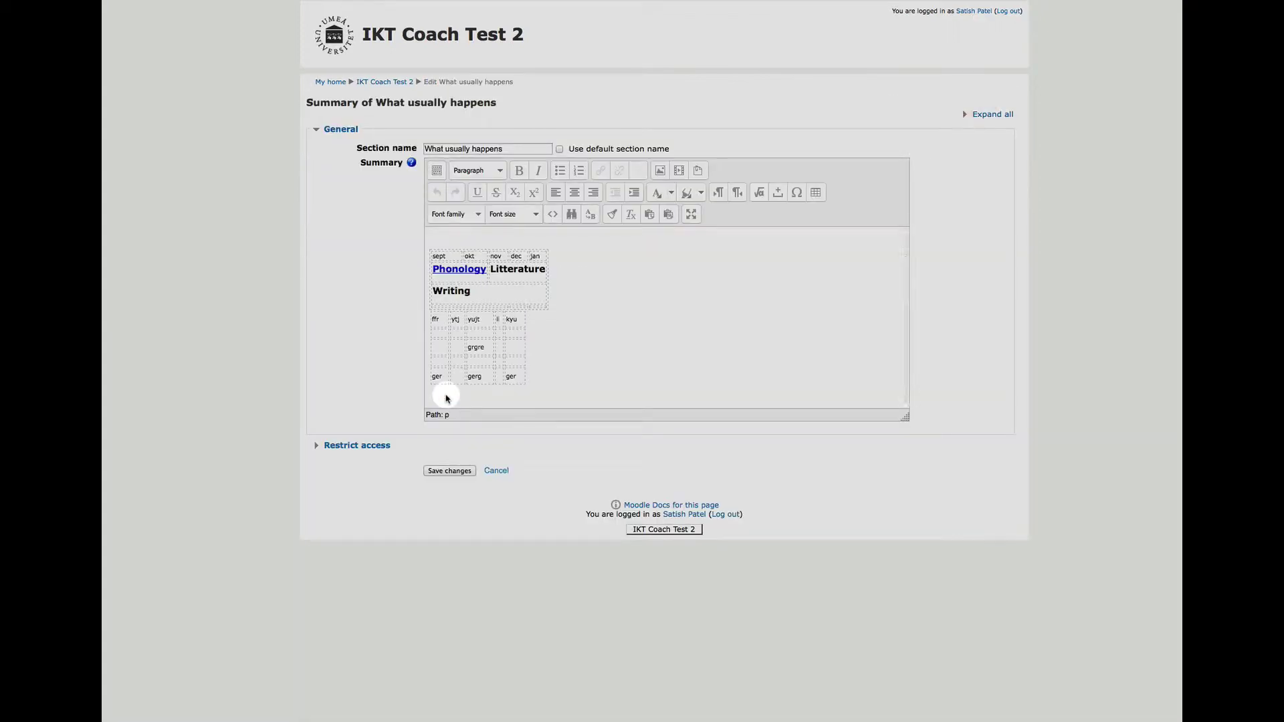
{"action": "left_click", "coordinate": [468, 348]}
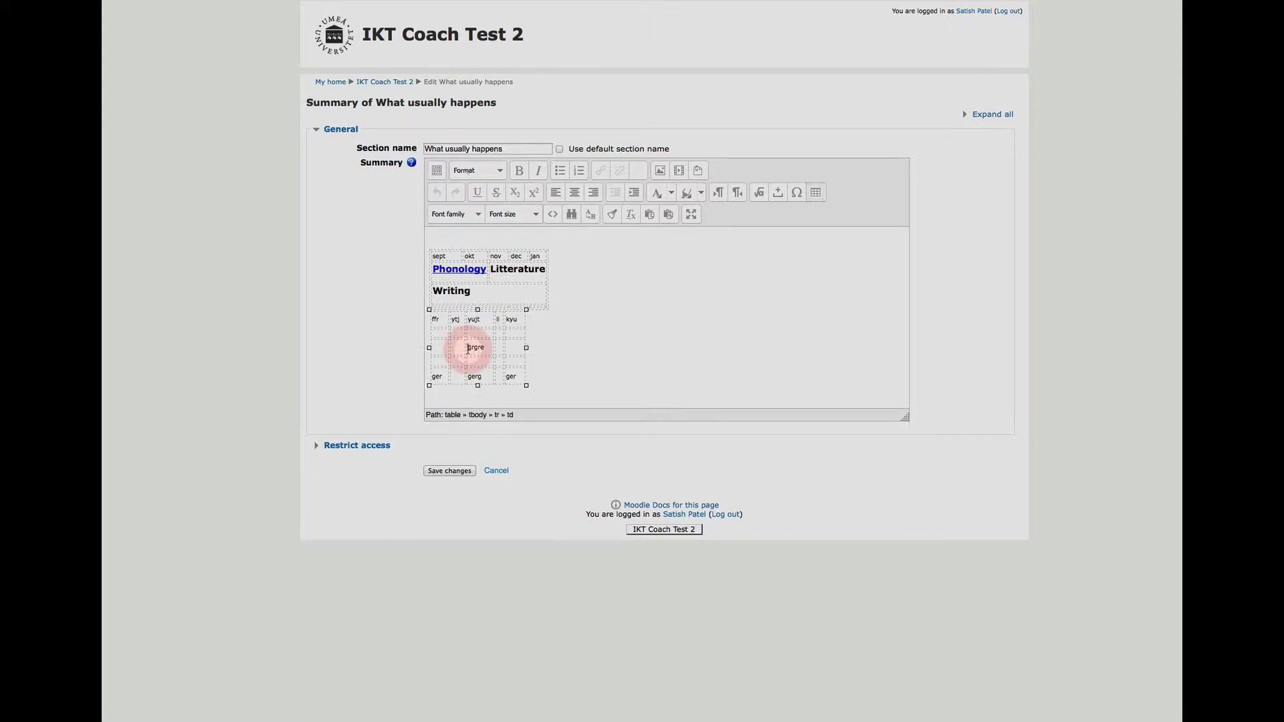
{"action": "right_click", "coordinate": [468, 349]}
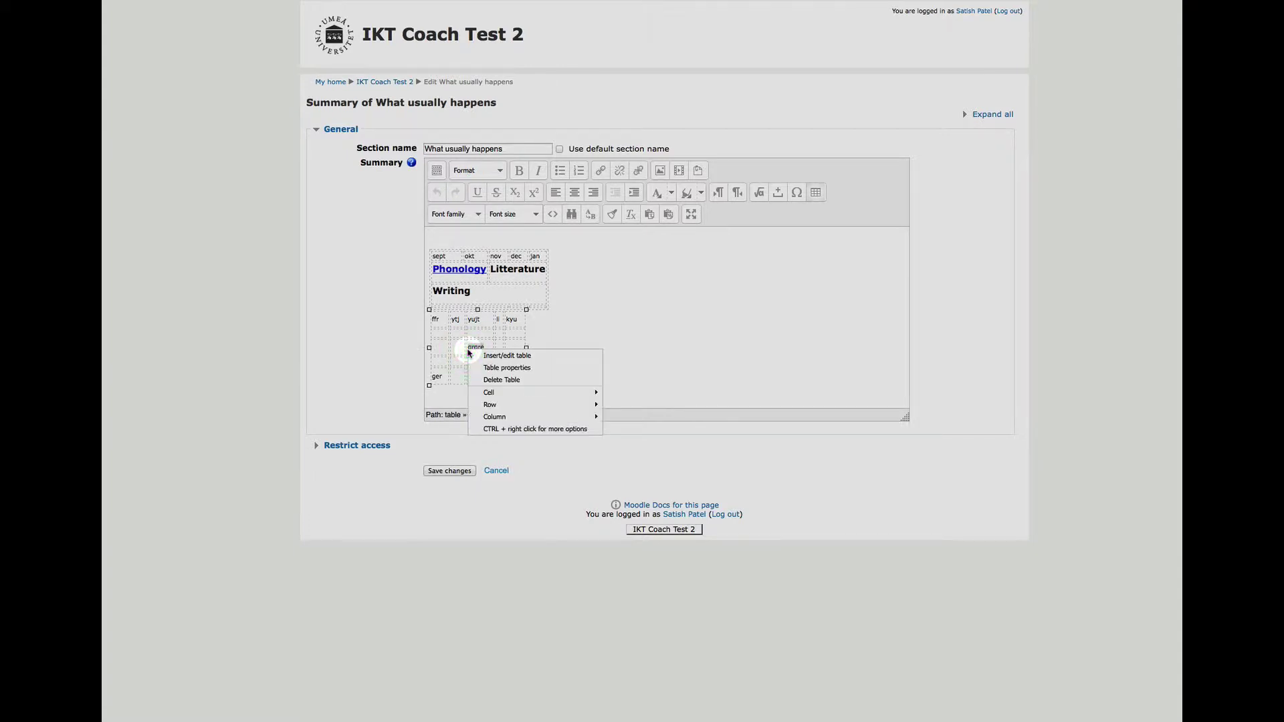
{"action": "mouse_move", "coordinate": [518, 392]}
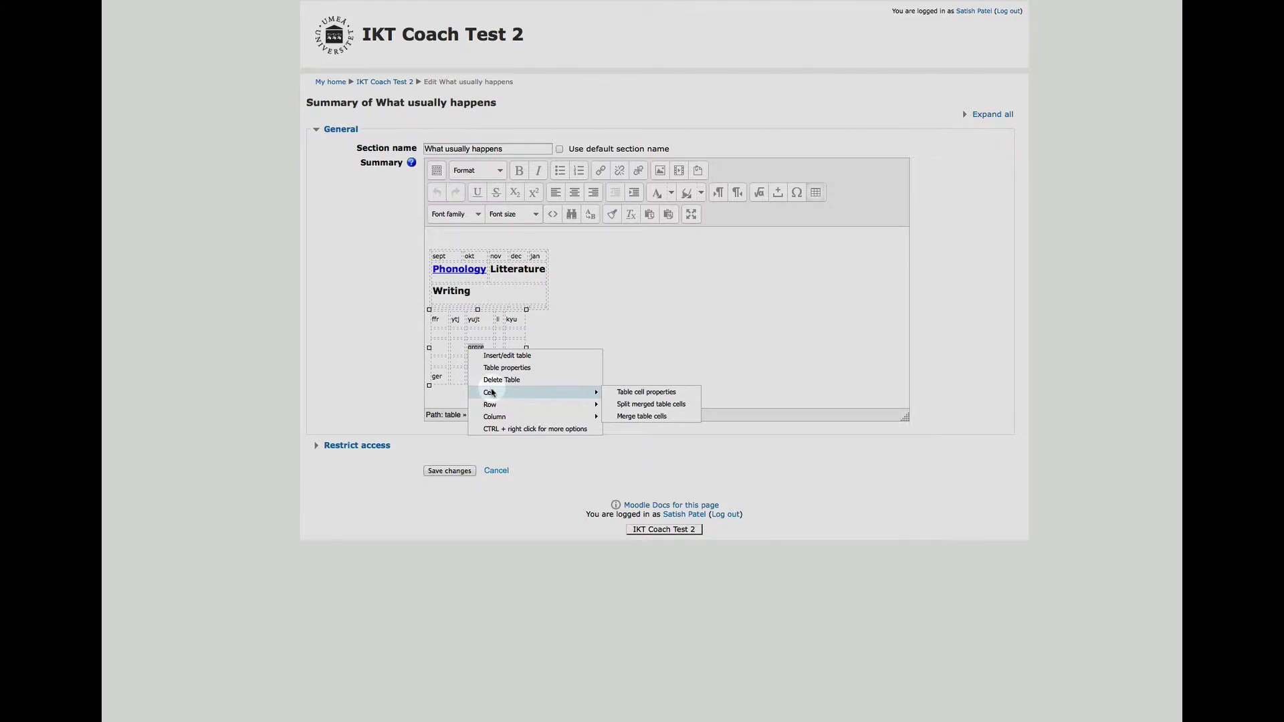
{"action": "left_click", "coordinate": [630, 395]}
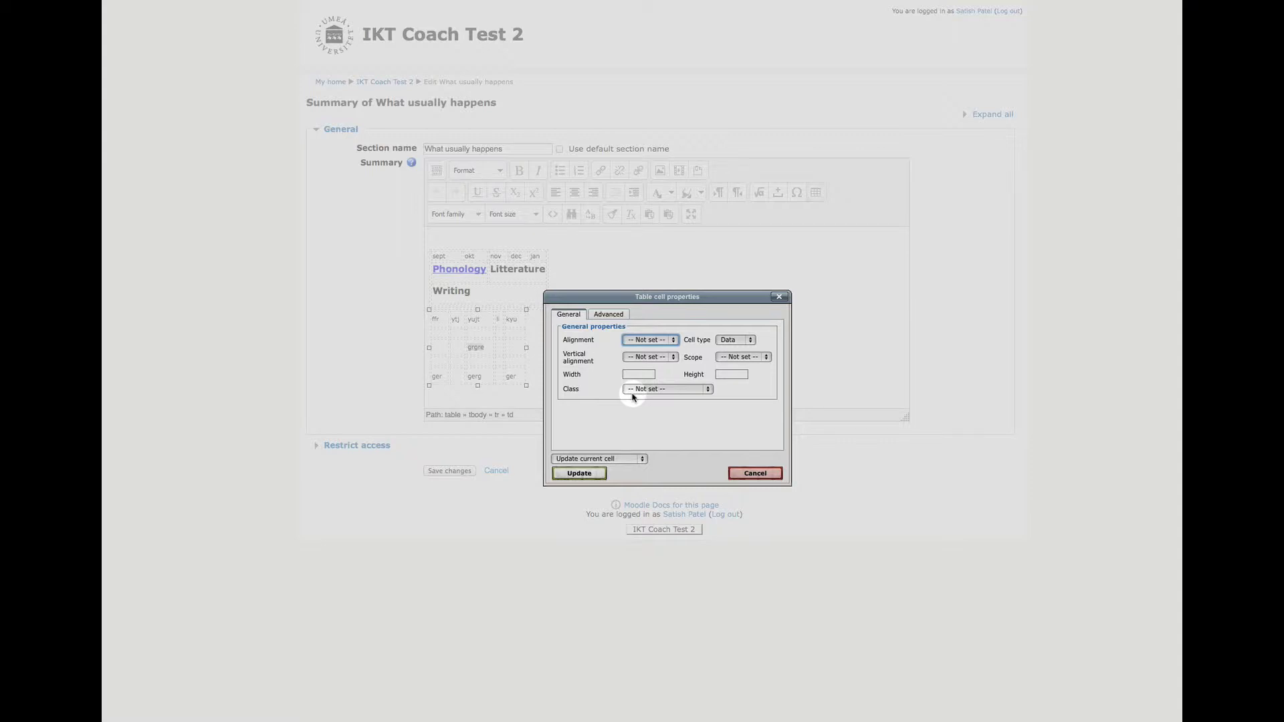
Set the cell border colour to black #000000, scoped to update all cells in the table
{"action": "right_click", "coordinate": [602, 317]}
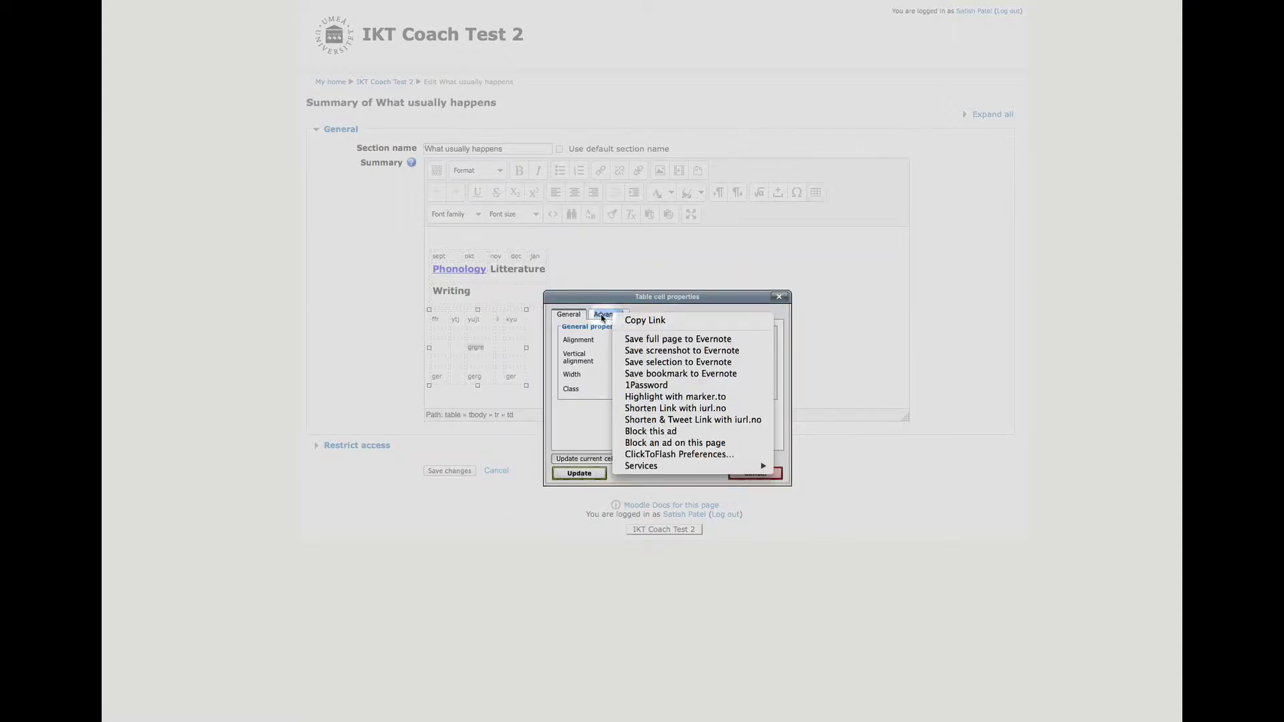
{"action": "left_click", "coordinate": [603, 317]}
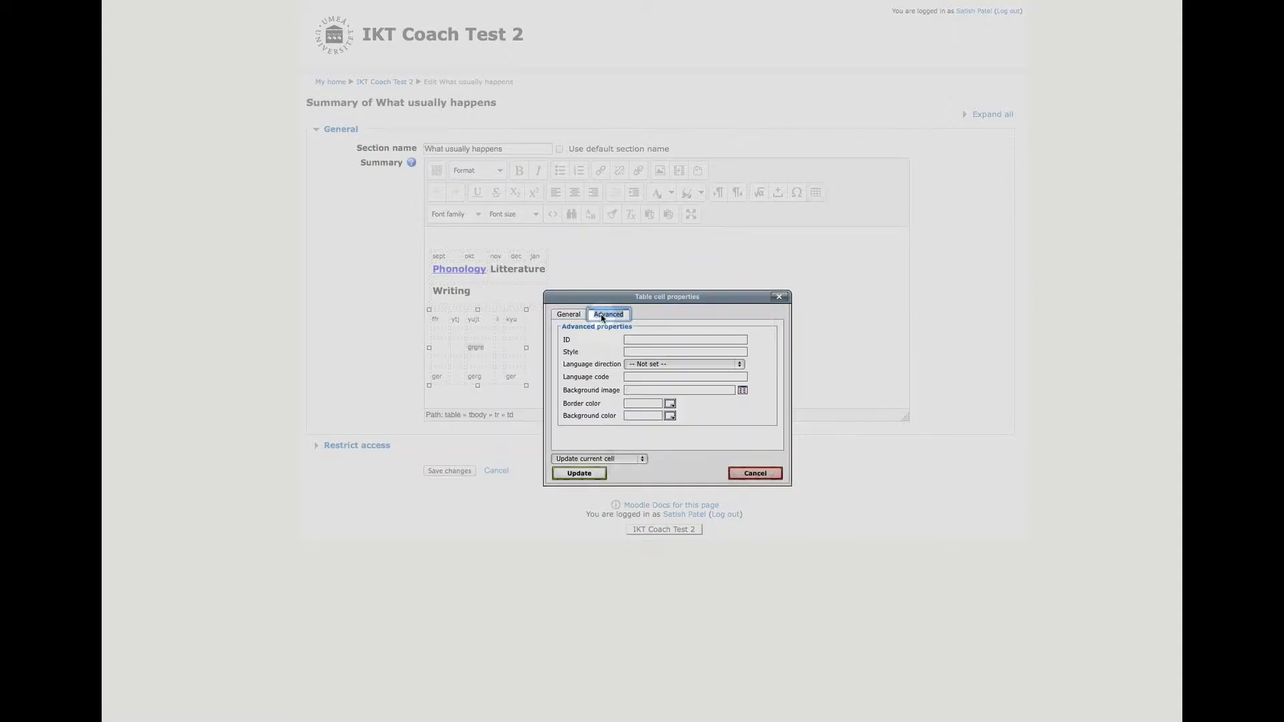
{"action": "left_click", "coordinate": [670, 406]}
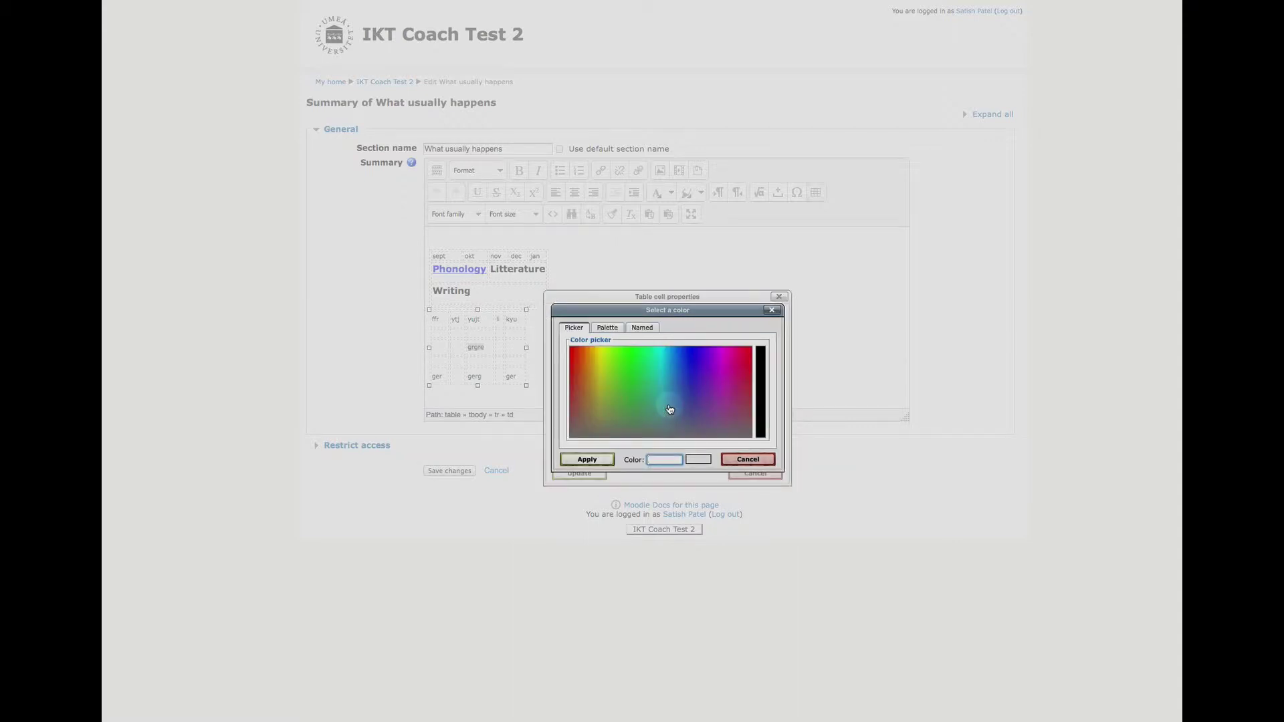
{"action": "left_click", "coordinate": [762, 360]}
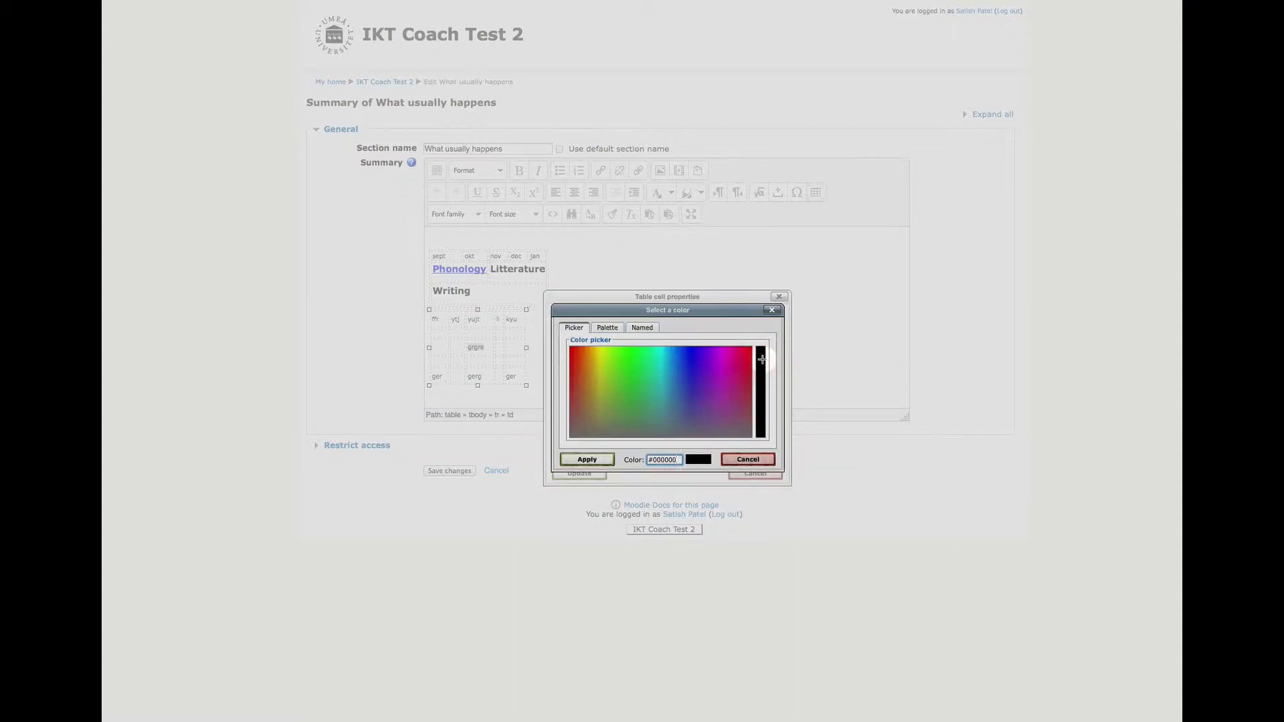
{"action": "left_click", "coordinate": [588, 459]}
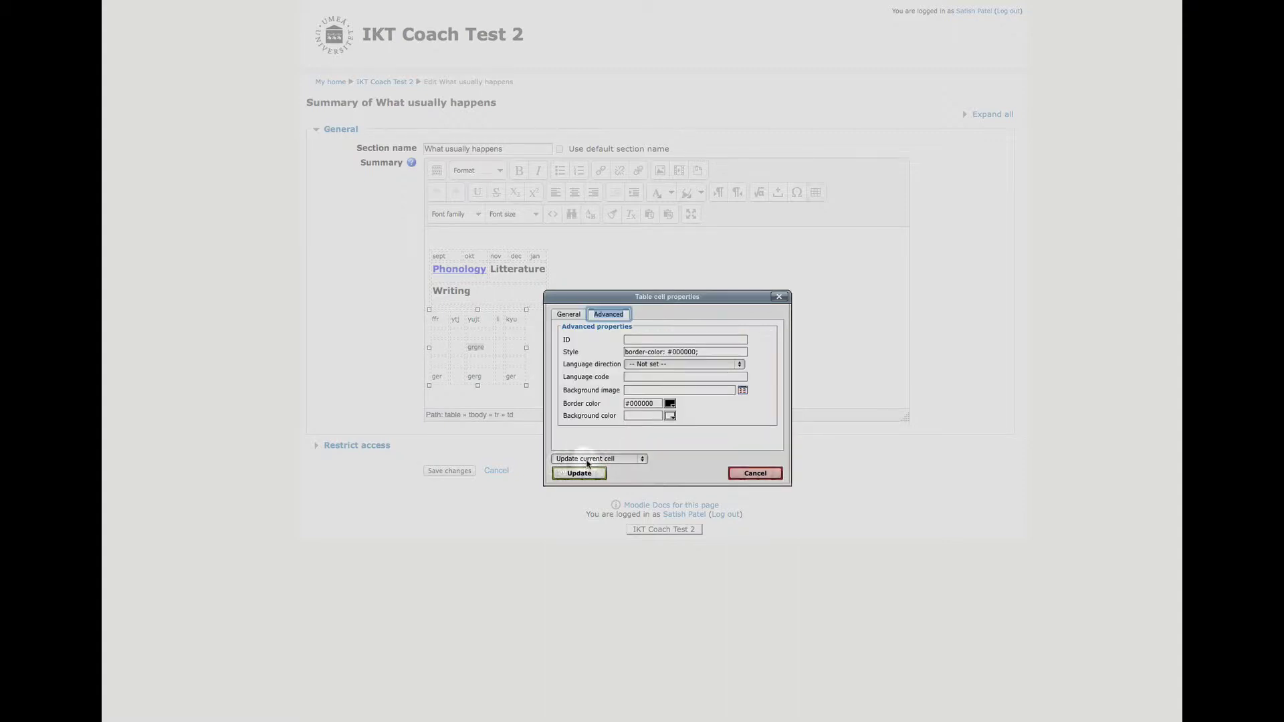
{"action": "left_click", "coordinate": [640, 459]}
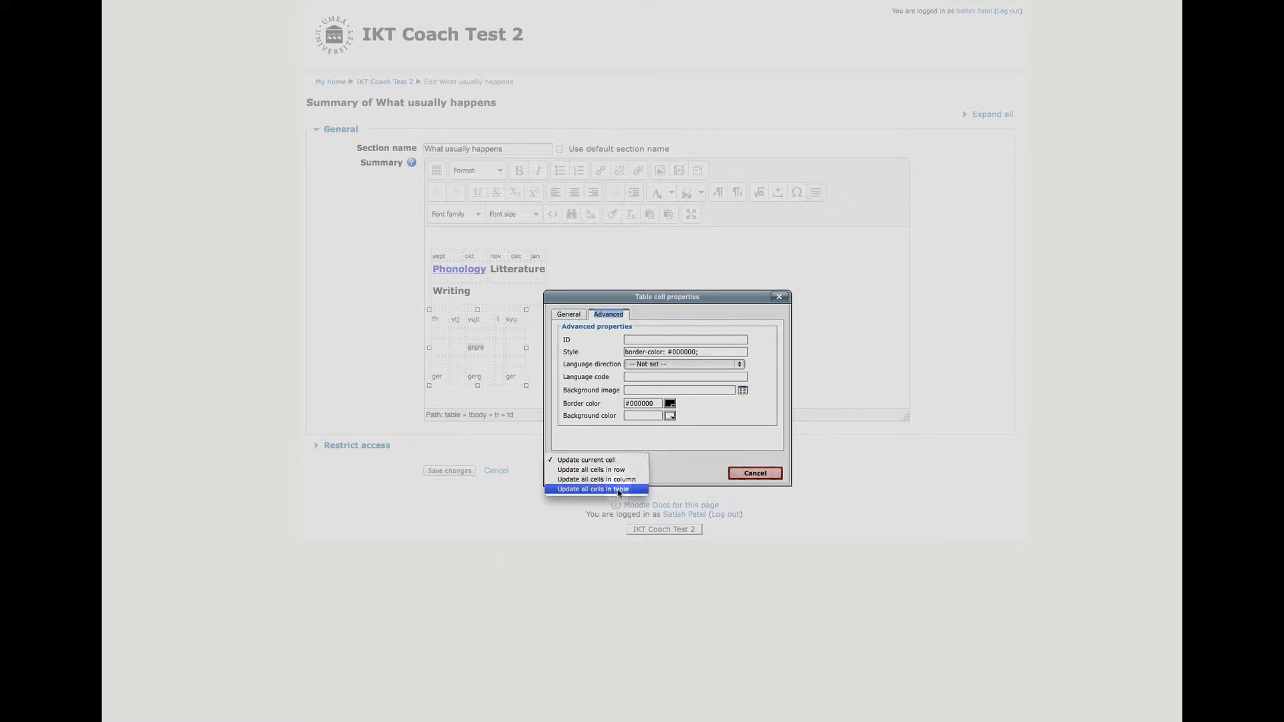
{"action": "left_click", "coordinate": [619, 490]}
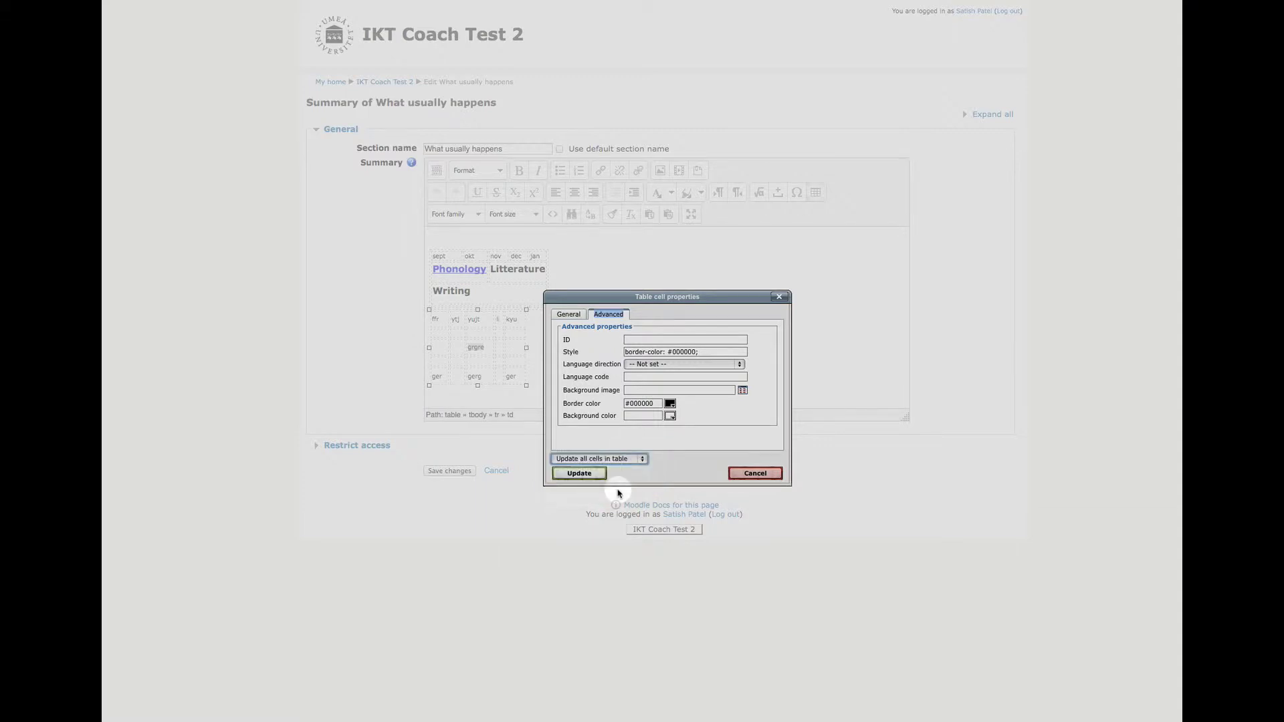
Apply the black borders to every cell, enlarge the table, and save the summary
{"action": "left_click", "coordinate": [586, 476]}
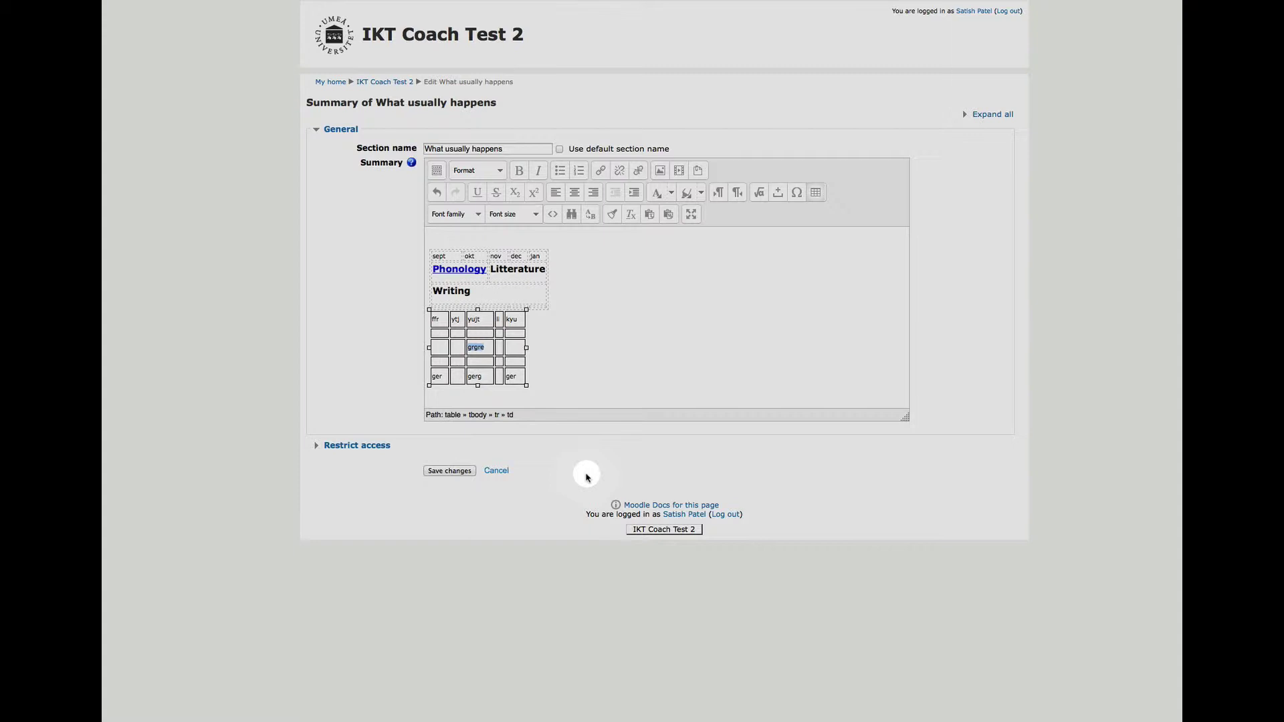
{"action": "left_click_drag", "start_coordinate": [526, 385], "coordinate": [552, 400]}
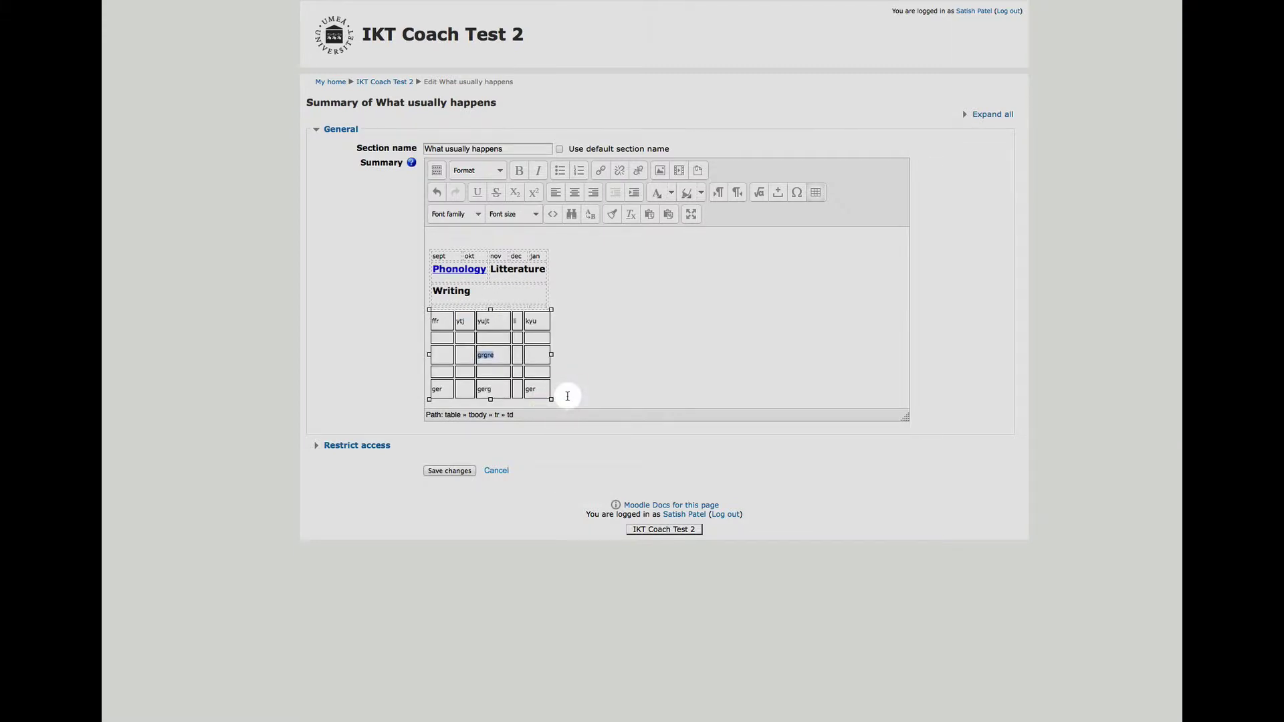
{"action": "left_click", "coordinate": [452, 470]}
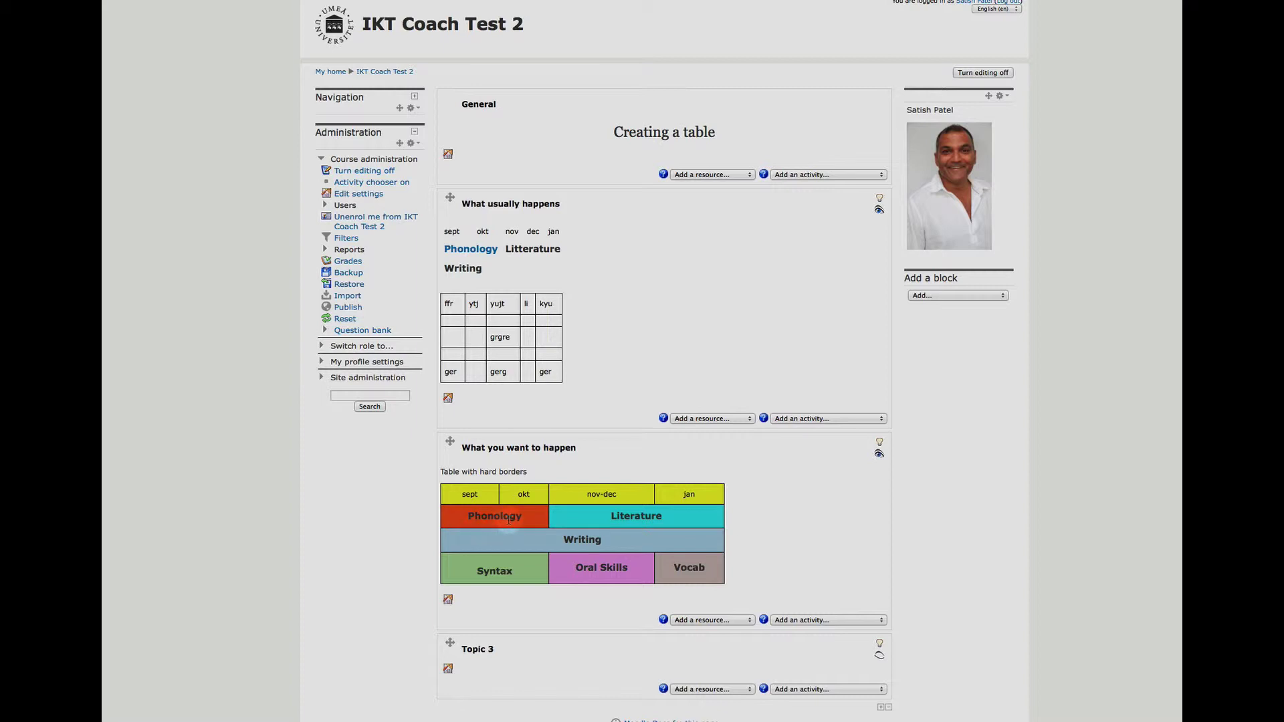
{"action": "left_click_drag", "start_coordinate": [514, 519], "coordinate": [478, 519]}
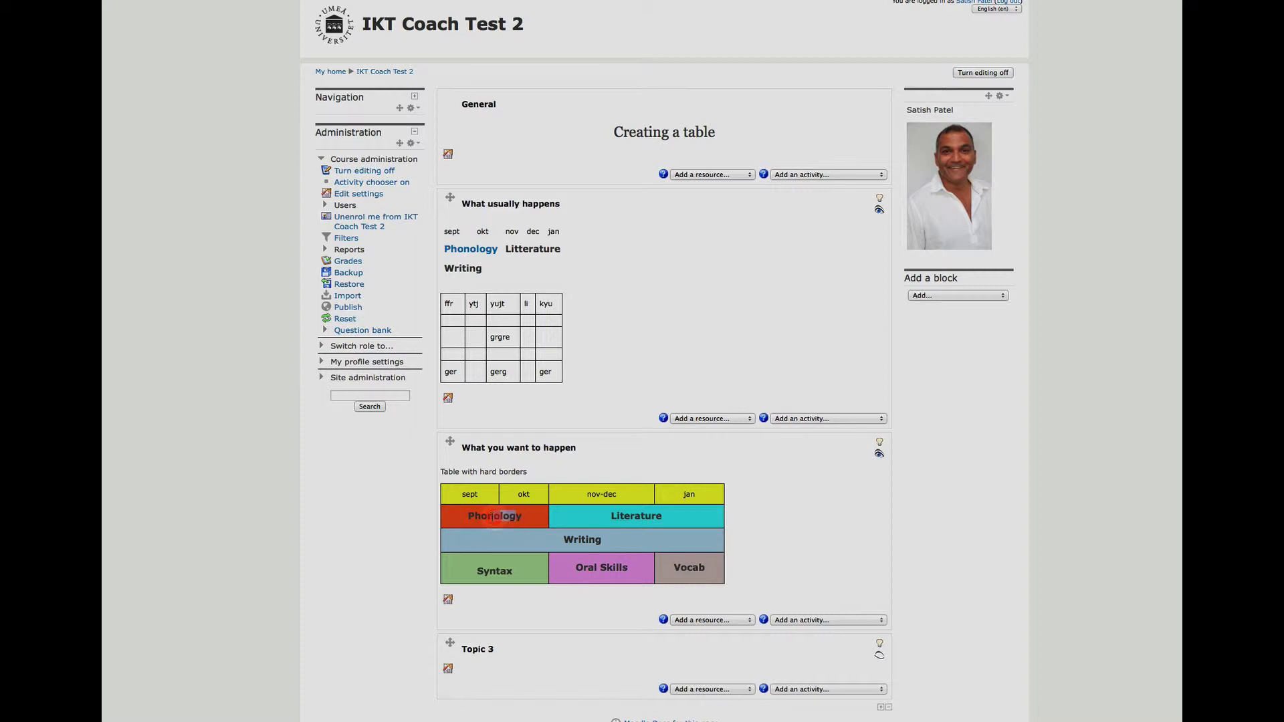
{"action": "left_click", "coordinate": [616, 514]}
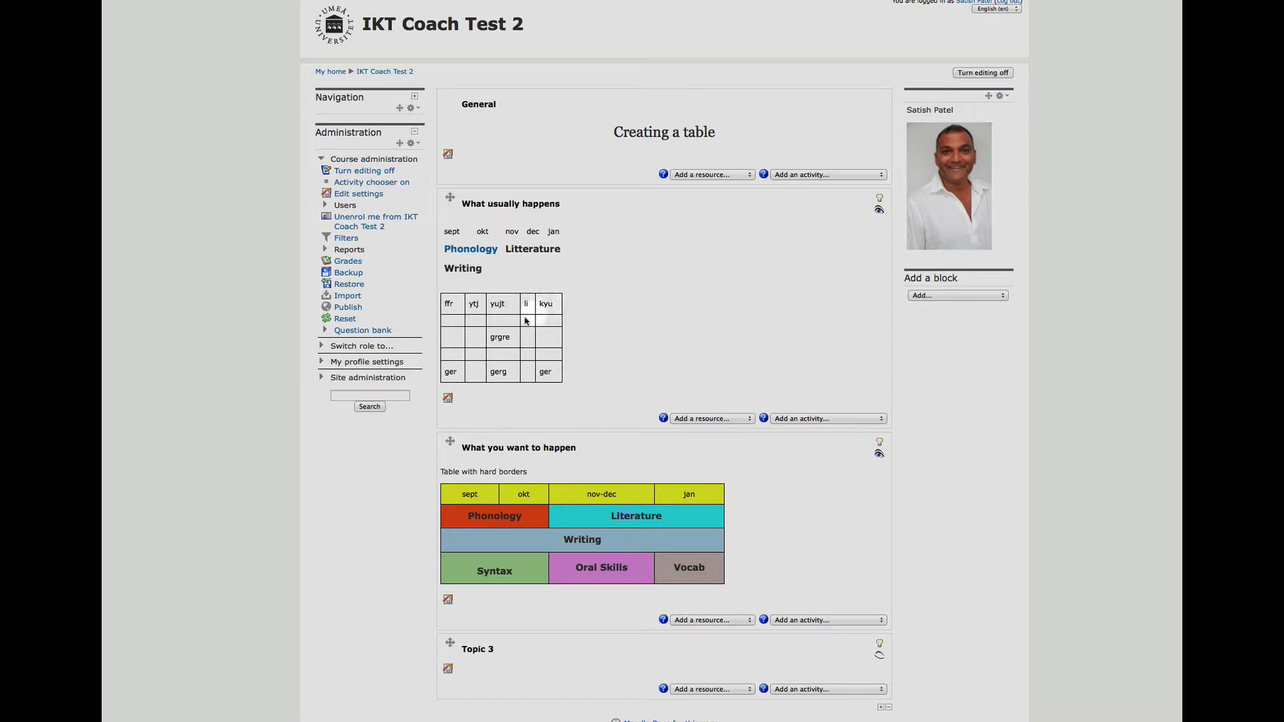
Reopen the summary and bring up Table cell properties for the top-row yujt cell
{"action": "left_click", "coordinate": [448, 400]}
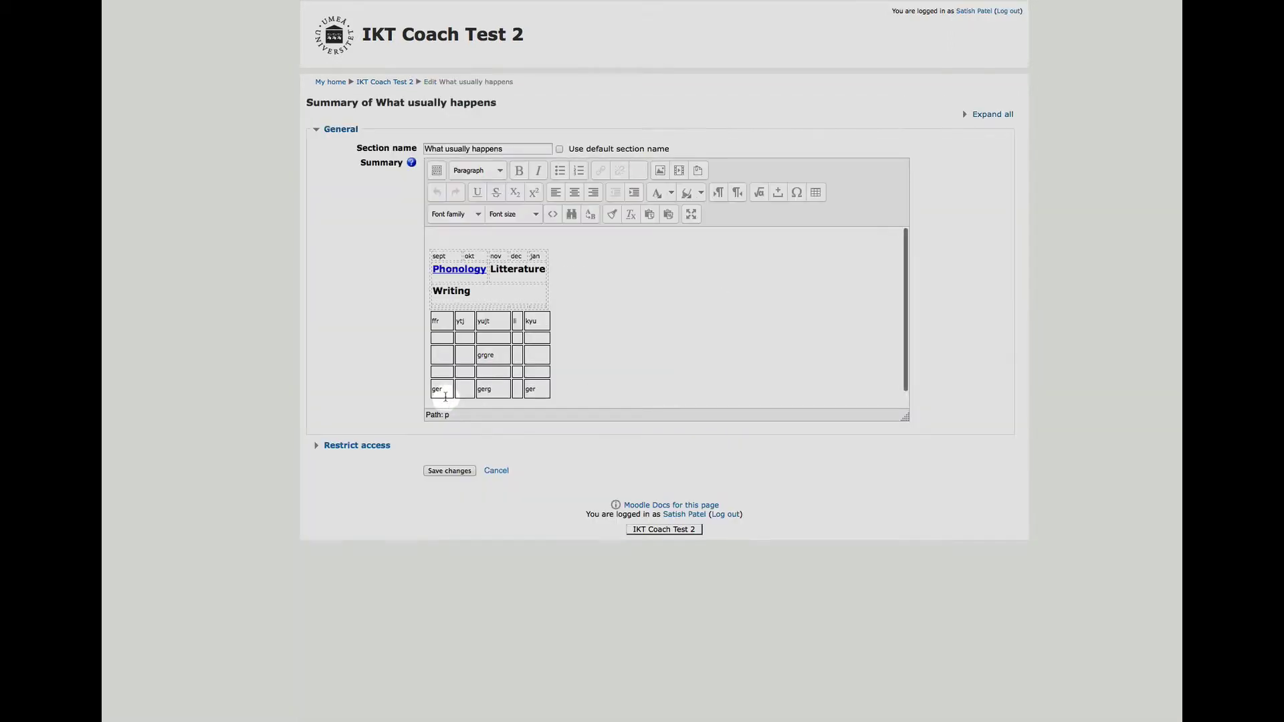
{"action": "left_click", "coordinate": [440, 324]}
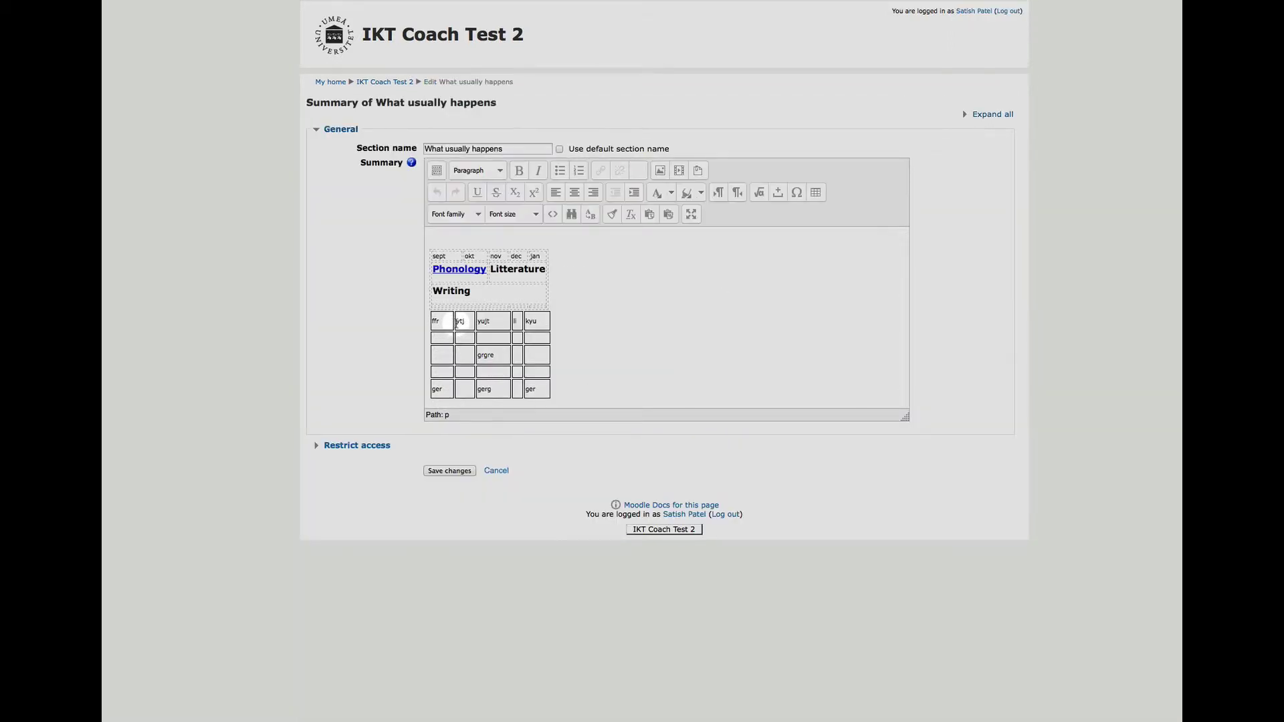
{"action": "left_click", "coordinate": [442, 324]}
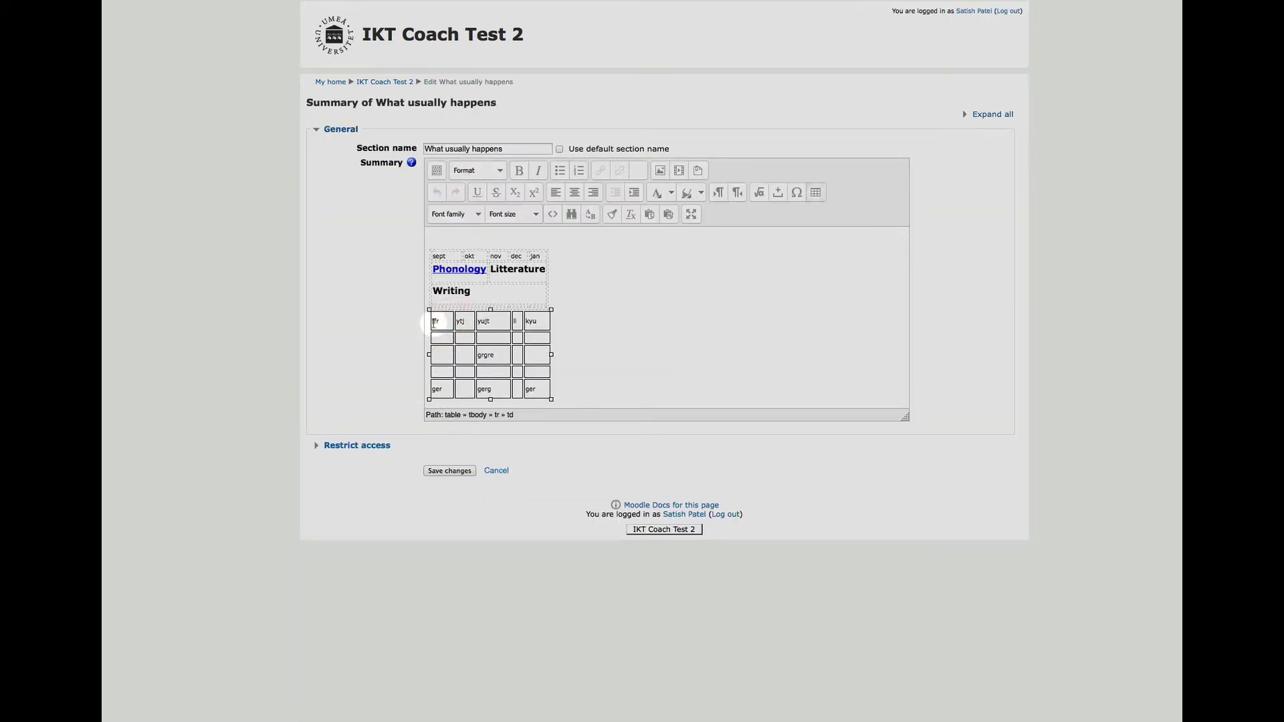
{"action": "right_click", "coordinate": [439, 323]}
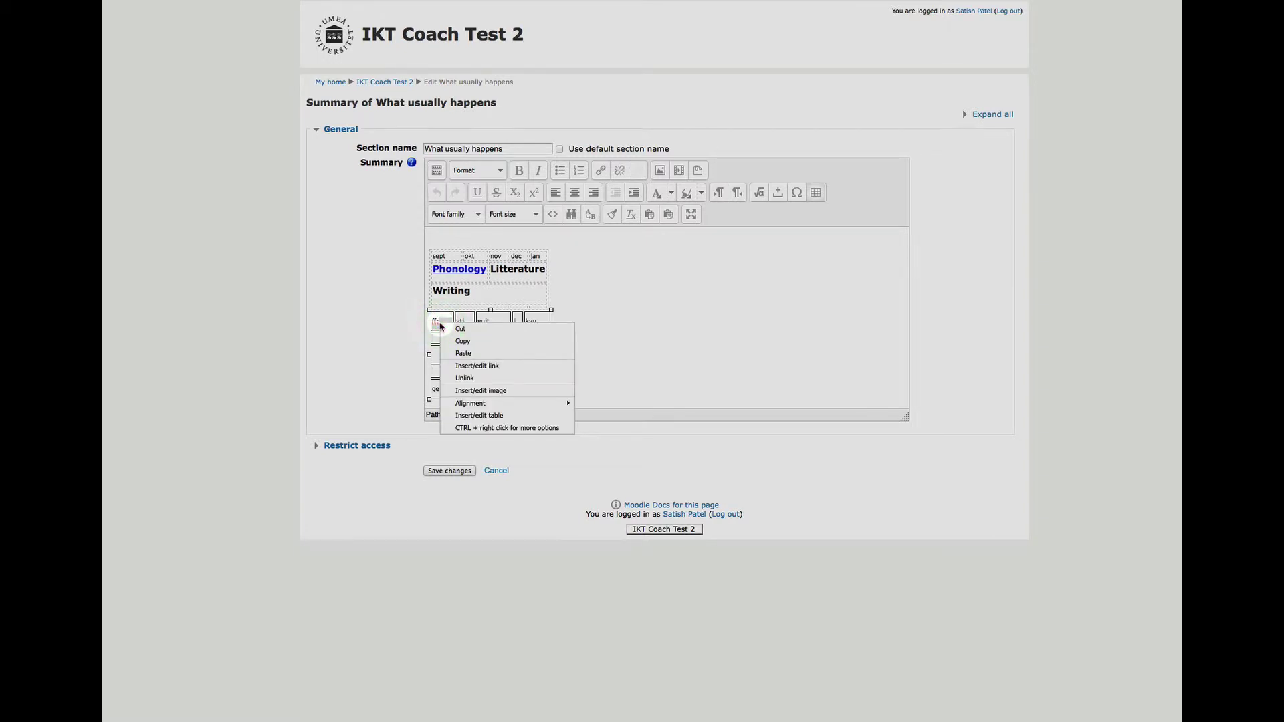
{"action": "left_click", "coordinate": [474, 320]}
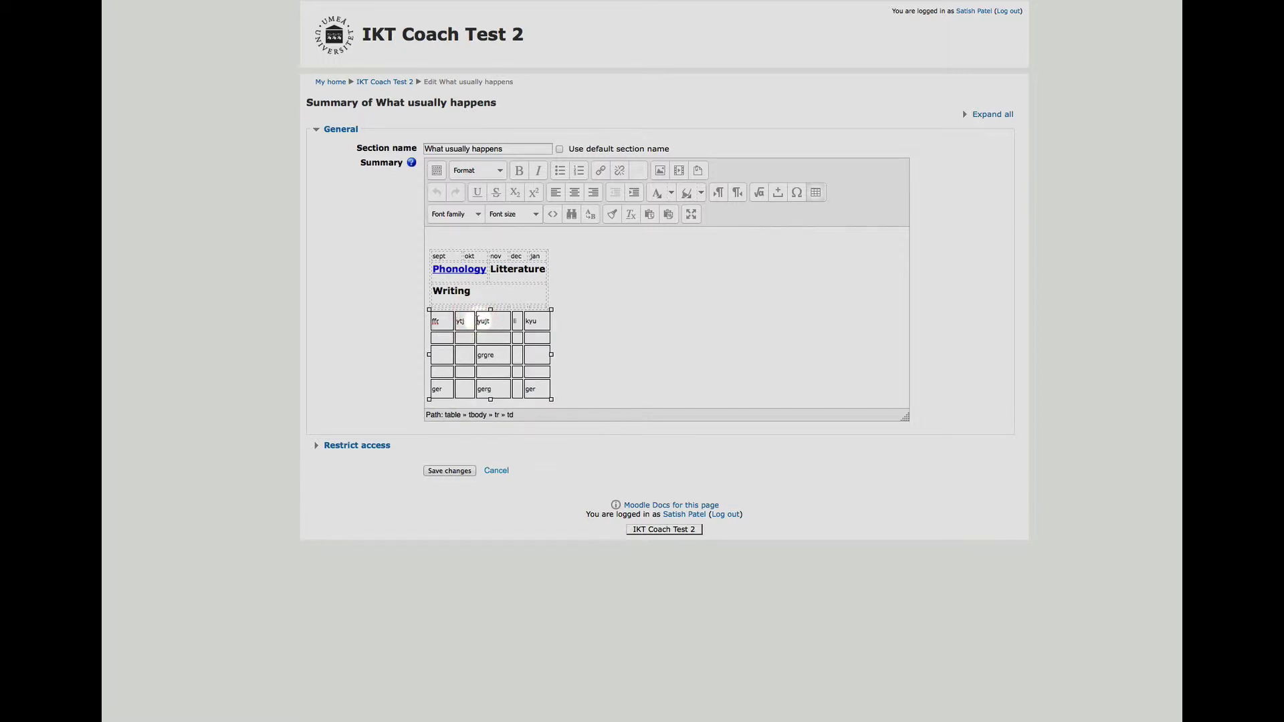
{"action": "left_click", "coordinate": [481, 322]}
{"action": "right_click", "coordinate": [478, 321]}
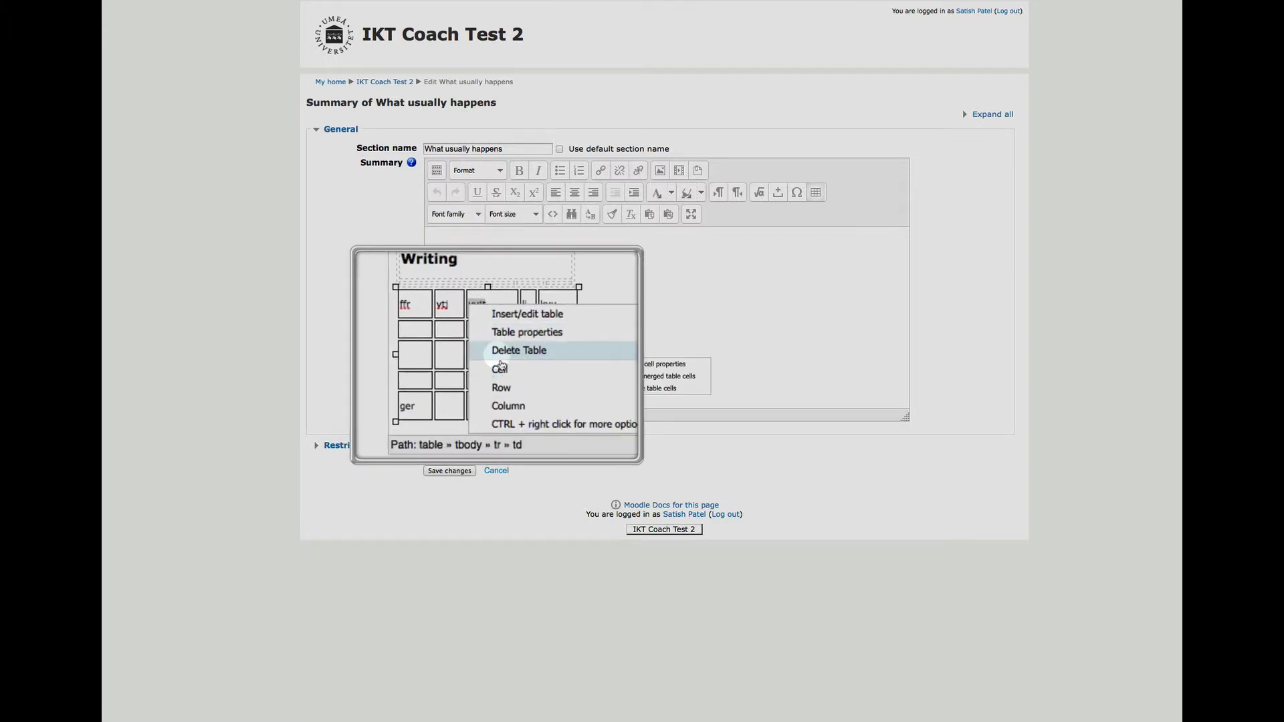
{"action": "mouse_move", "coordinate": [552, 368]}
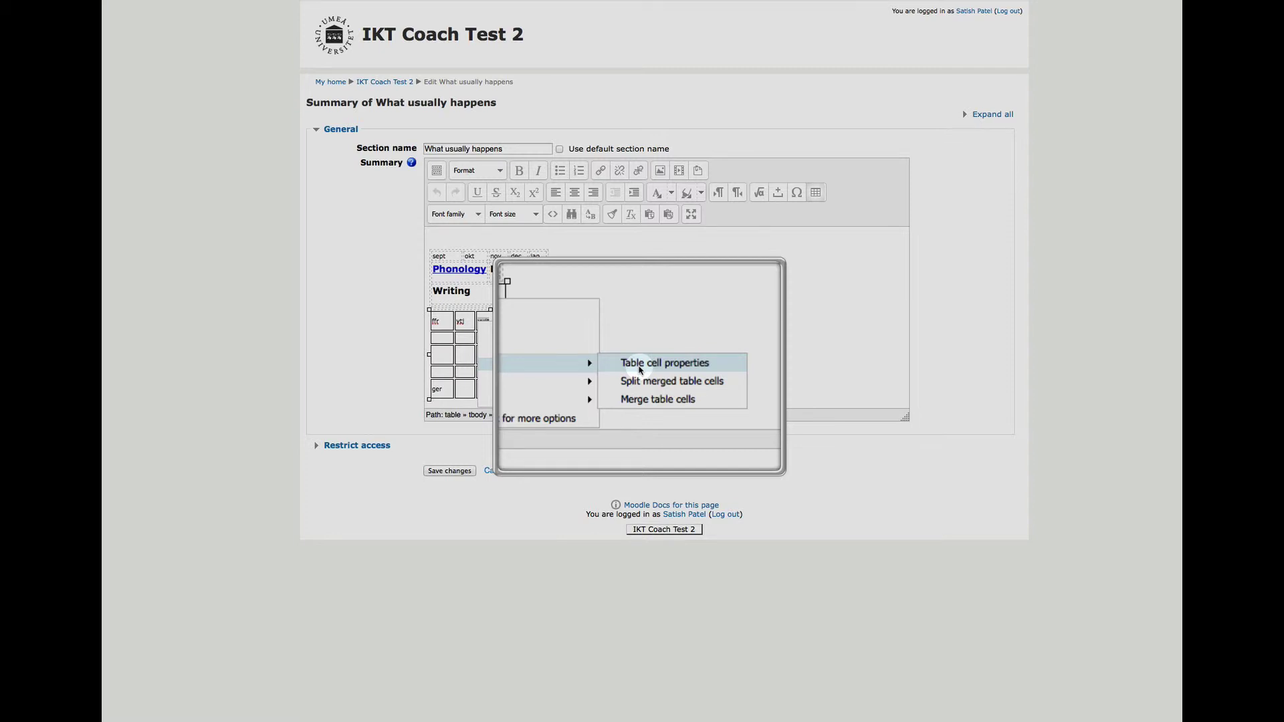
{"action": "left_click", "coordinate": [640, 365]}
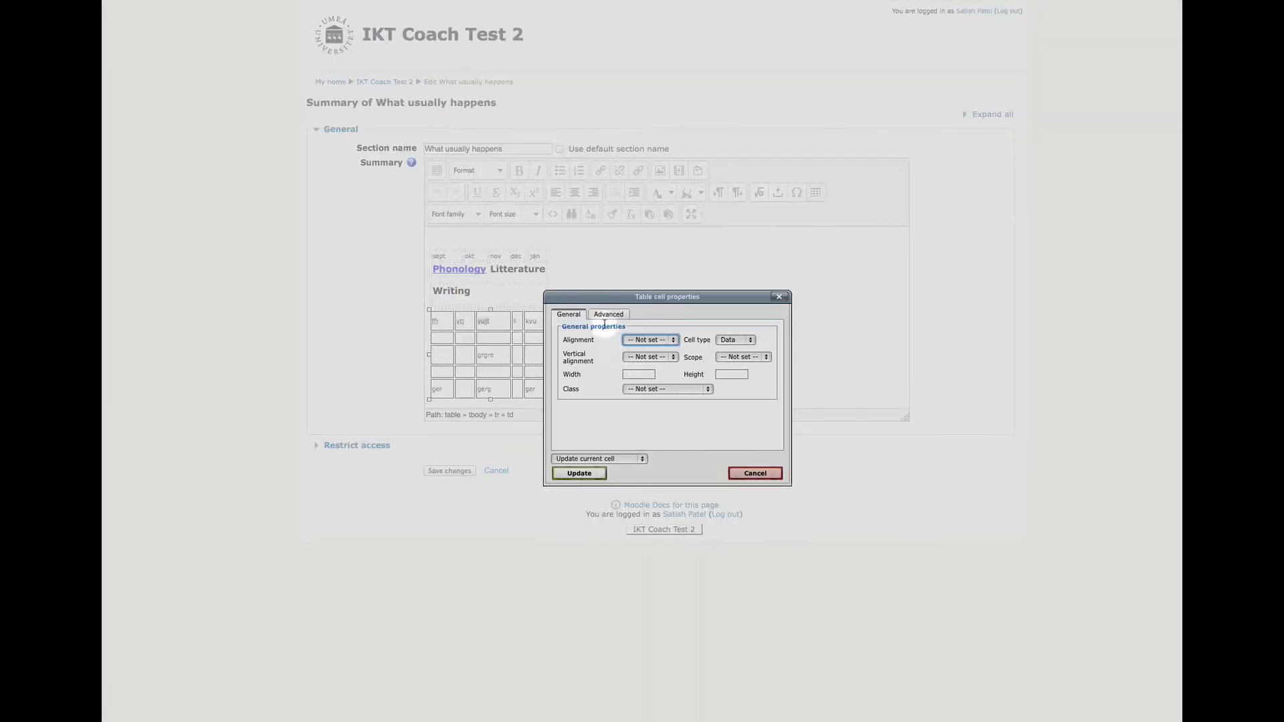
Give the whole top row an orange #ed9159 background using 'Update all cells in row'
{"action": "left_click", "coordinate": [606, 319]}
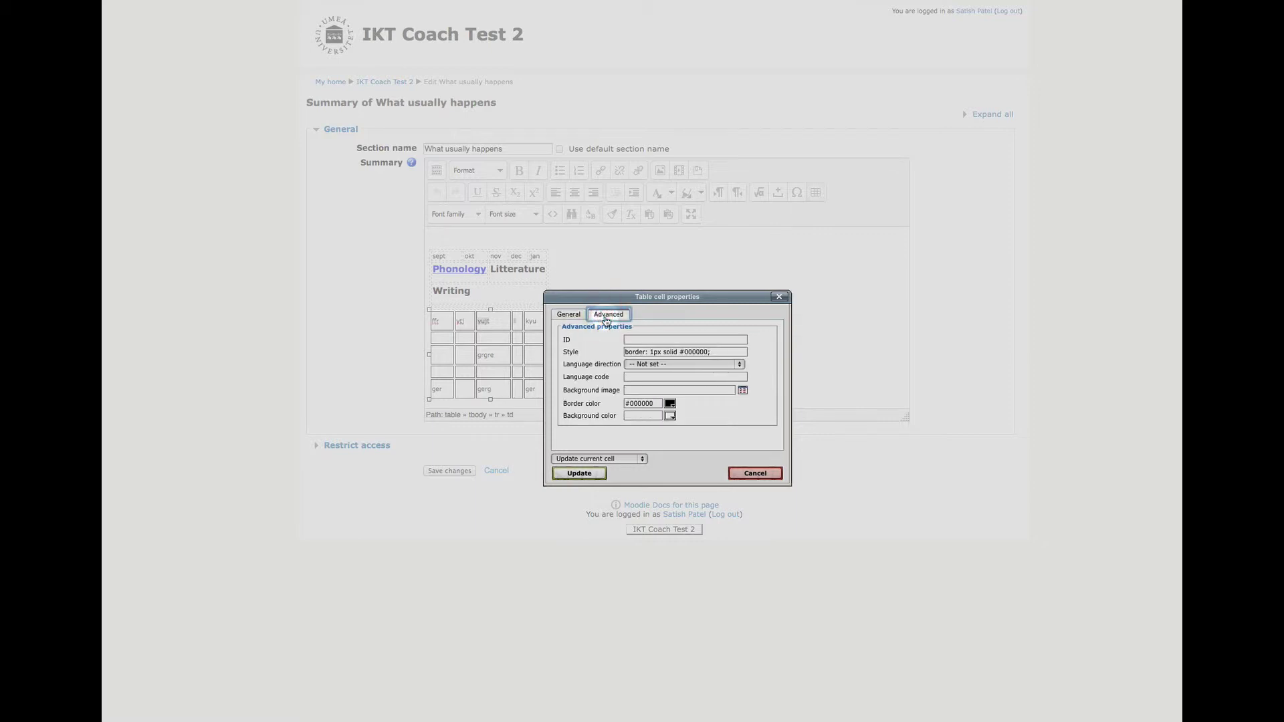
{"action": "left_click", "coordinate": [670, 416]}
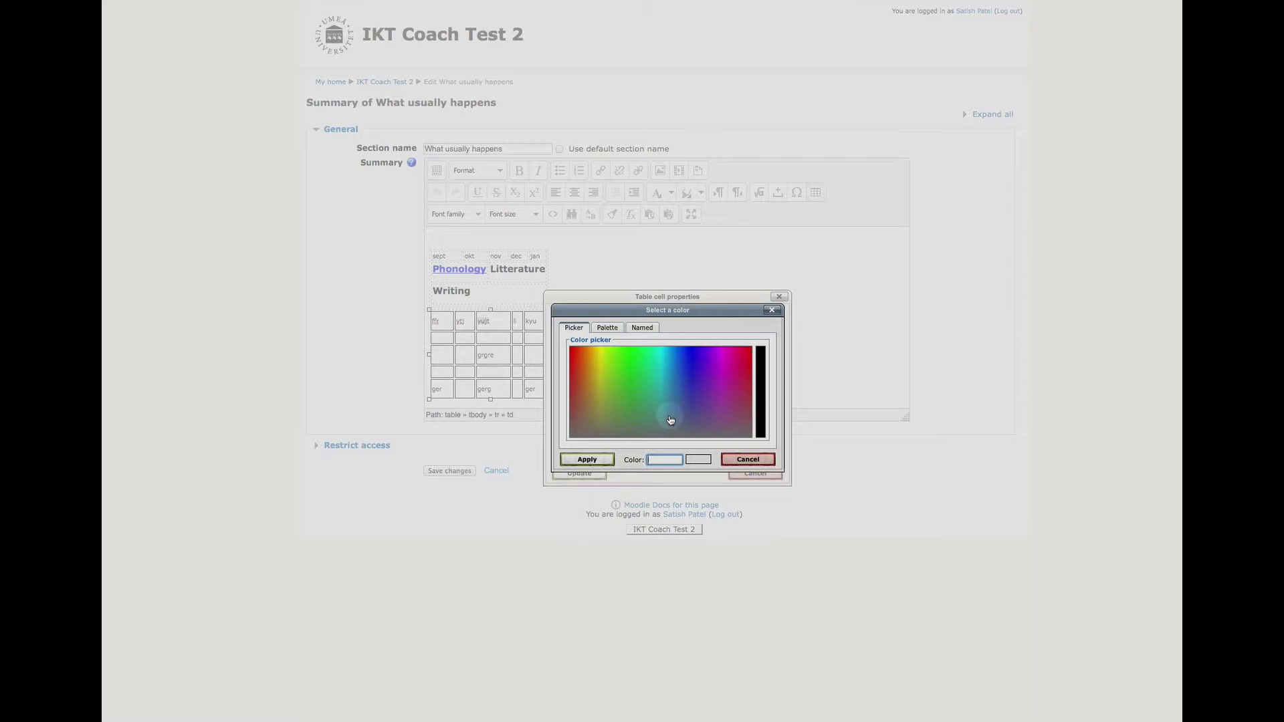
{"action": "left_click", "coordinate": [583, 365]}
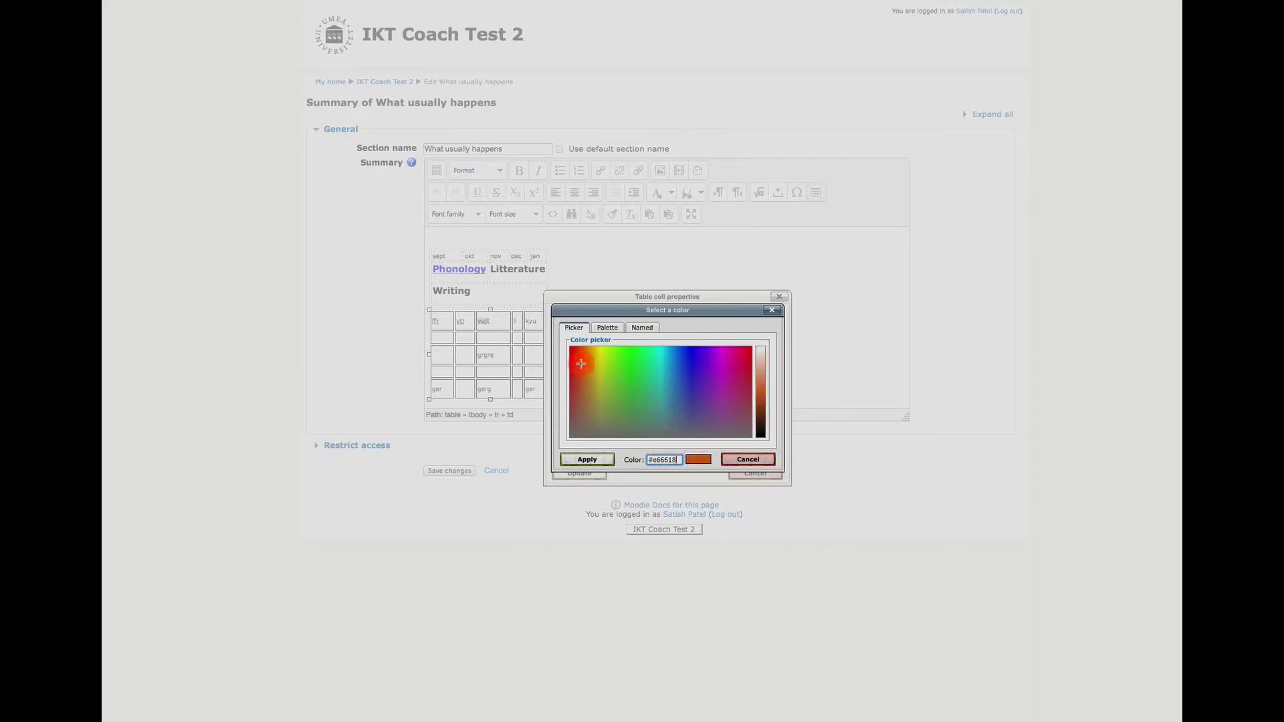
{"action": "left_click", "coordinate": [761, 370]}
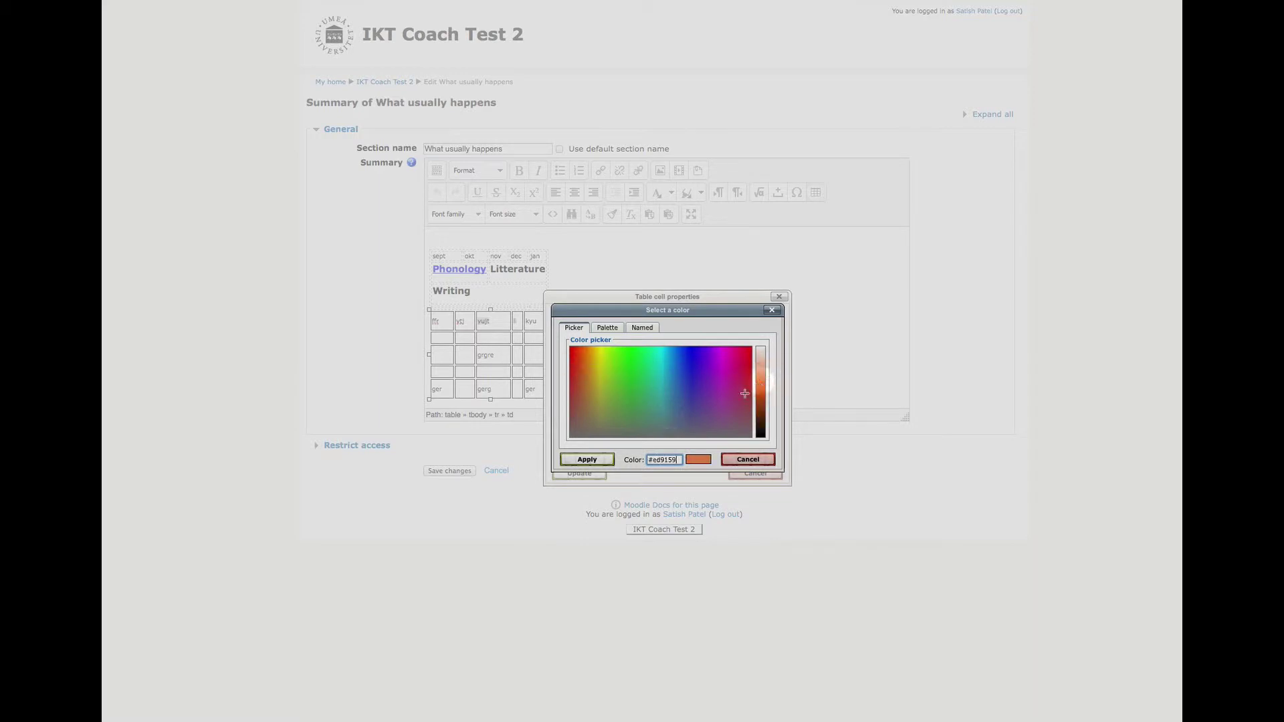
{"action": "left_click", "coordinate": [587, 460]}
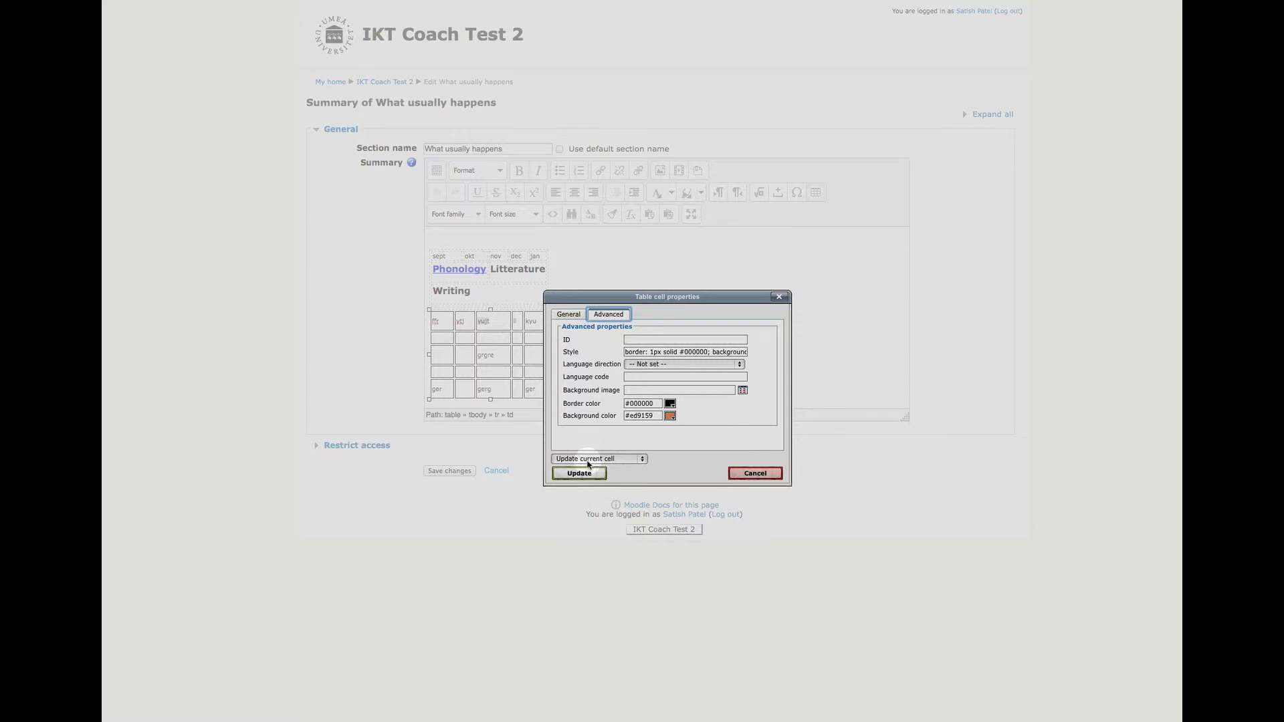
{"action": "left_click", "coordinate": [587, 459]}
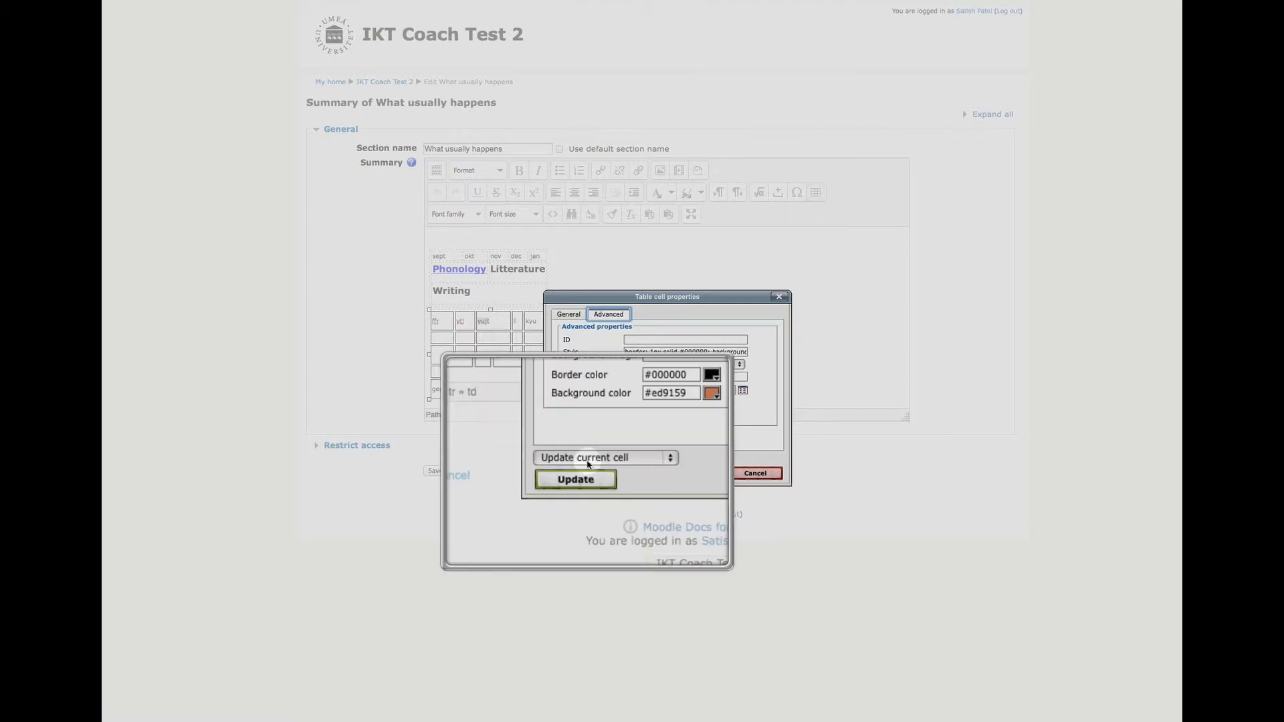
{"action": "left_click", "coordinate": [587, 460]}
{"action": "left_click", "coordinate": [638, 461]}
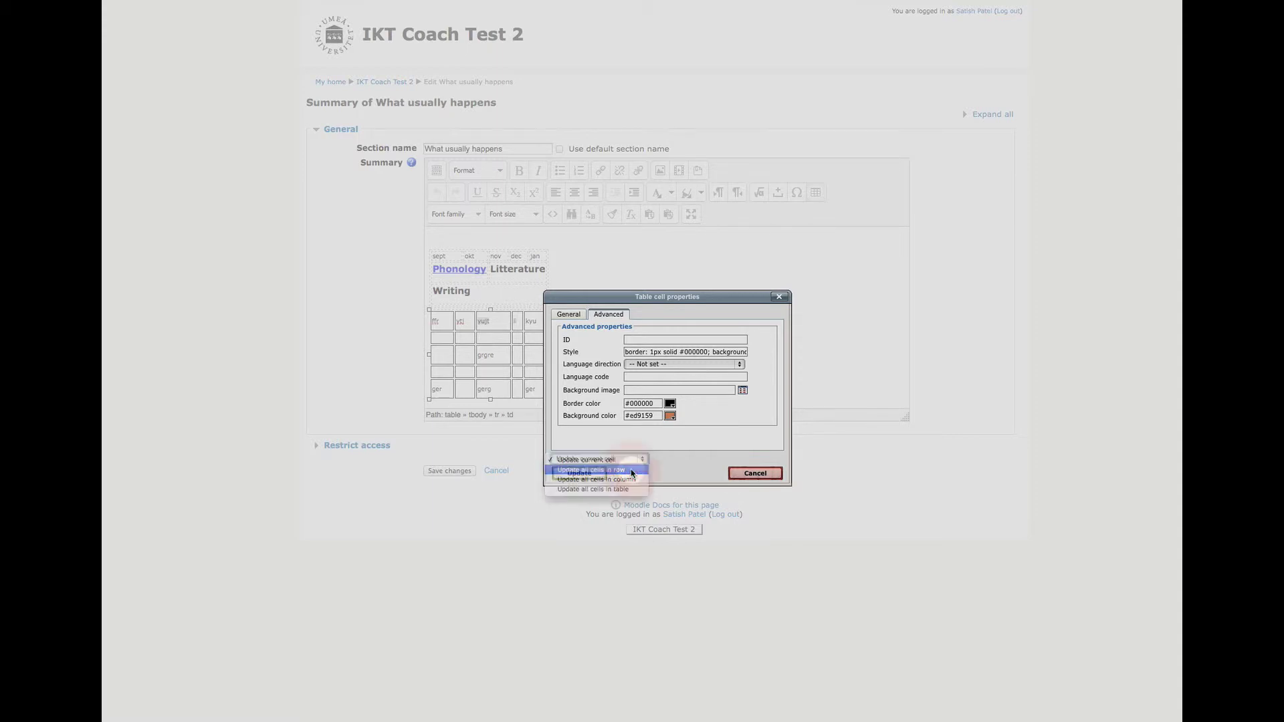
{"action": "left_click", "coordinate": [631, 470]}
{"action": "left_click", "coordinate": [587, 474]}
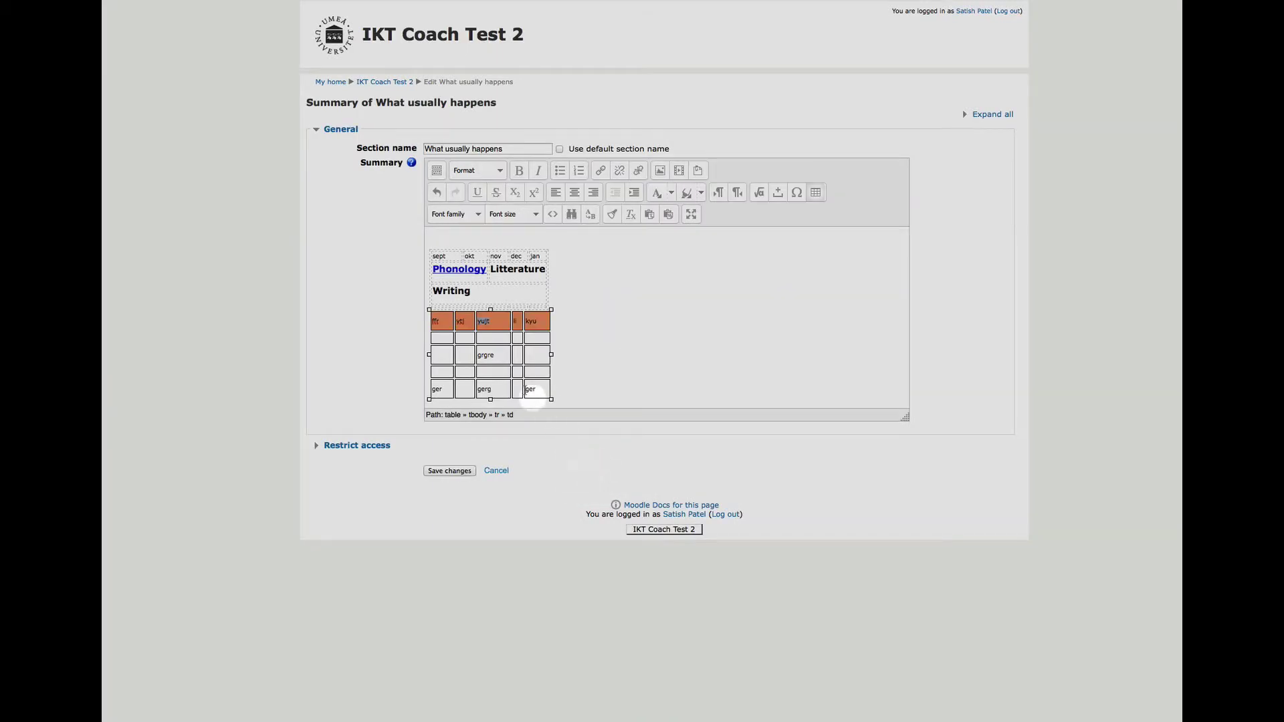
Save the orange row, then reopen the summary at the grgre cell's properties
{"action": "left_click", "coordinate": [450, 471]}
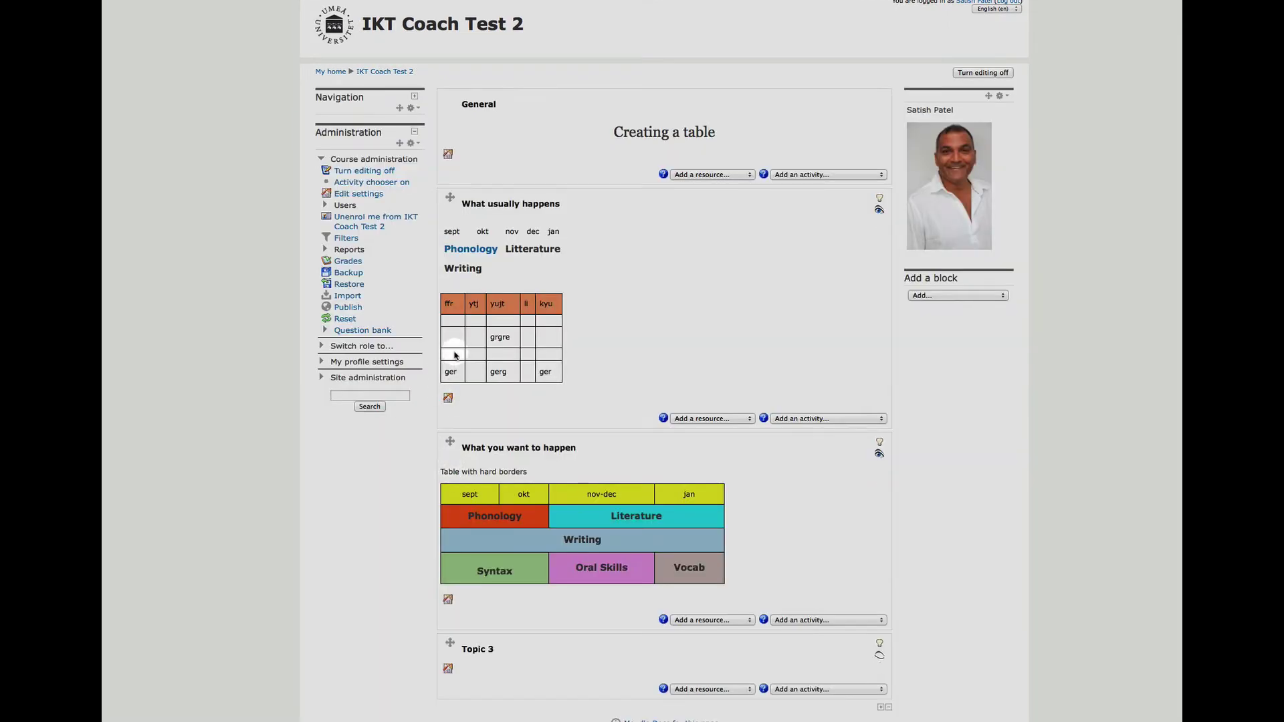
{"action": "left_click", "coordinate": [446, 399]}
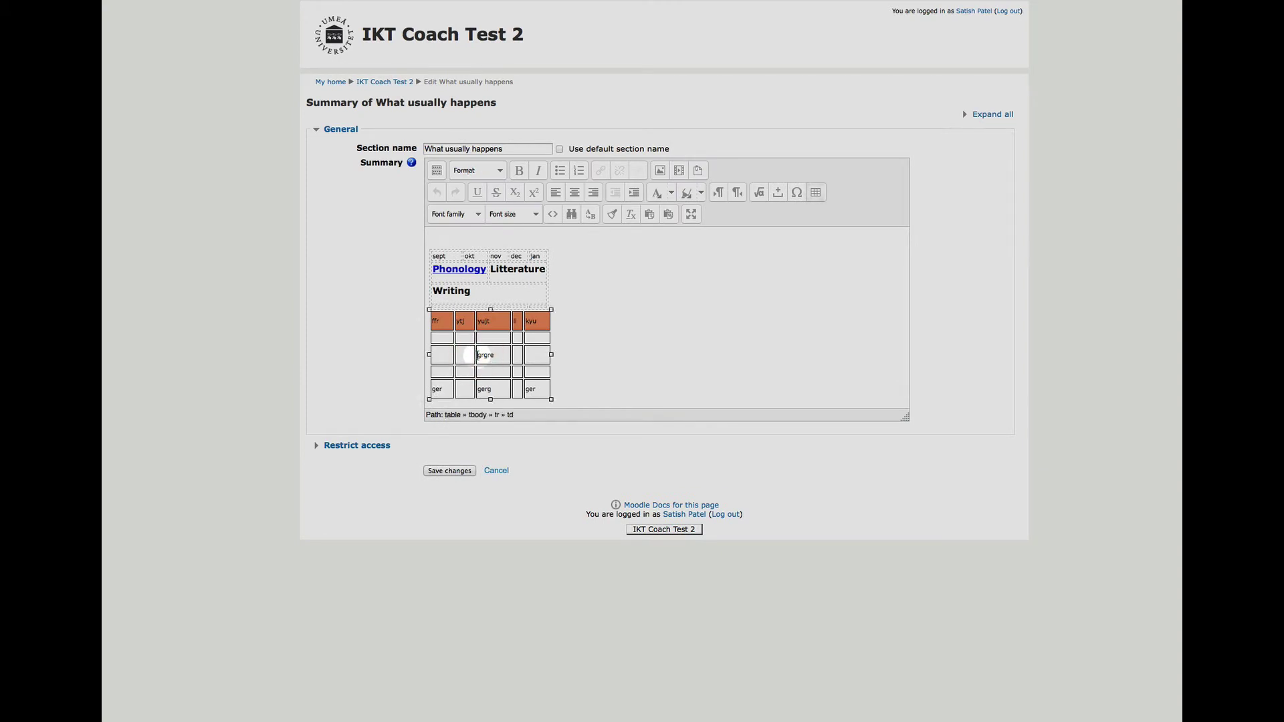
{"action": "right_click", "coordinate": [477, 355]}
{"action": "mouse_move", "coordinate": [502, 404]}
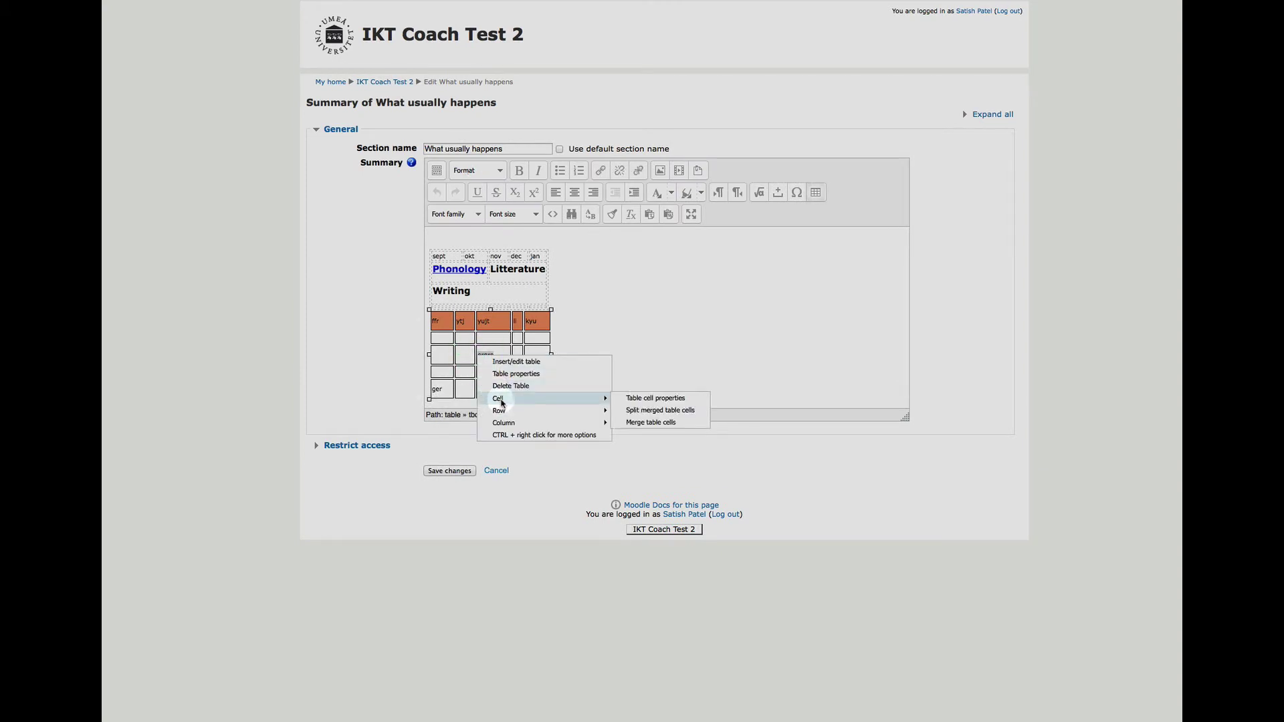
{"action": "left_click", "coordinate": [636, 399]}
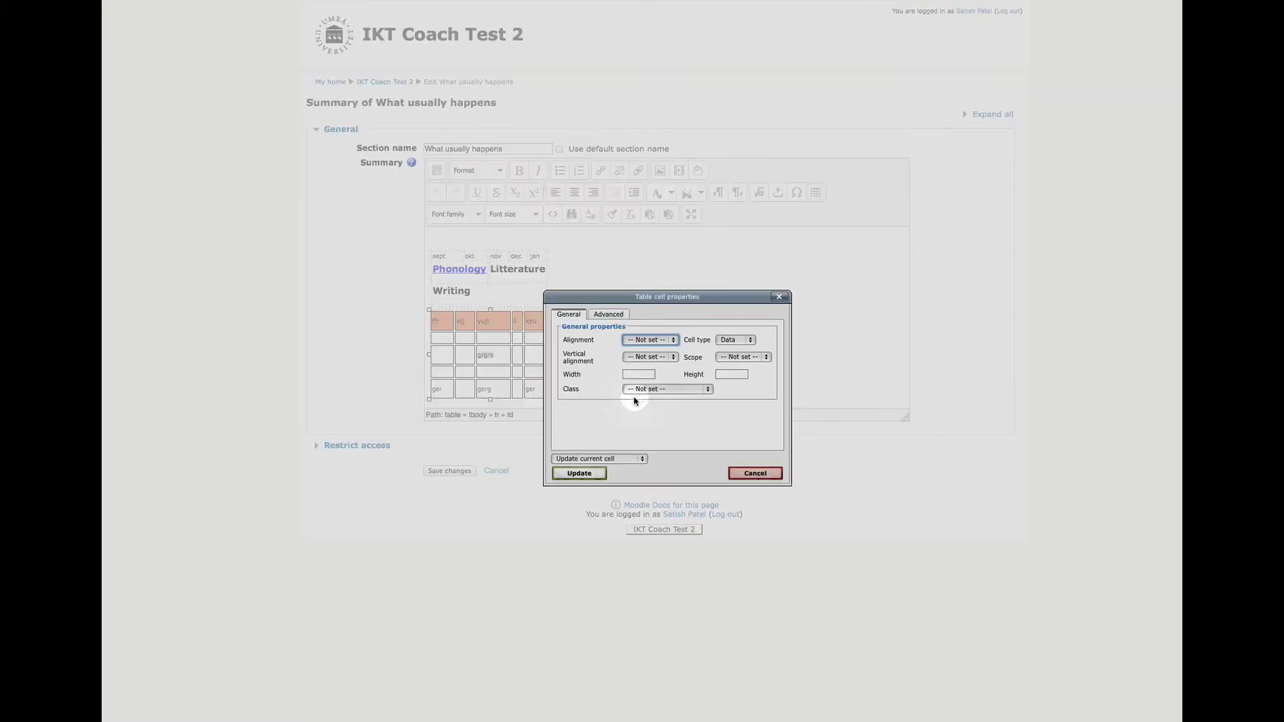
Give the grgre cell a cyan #16dce8 background and save the summary
{"action": "left_click", "coordinate": [609, 314]}
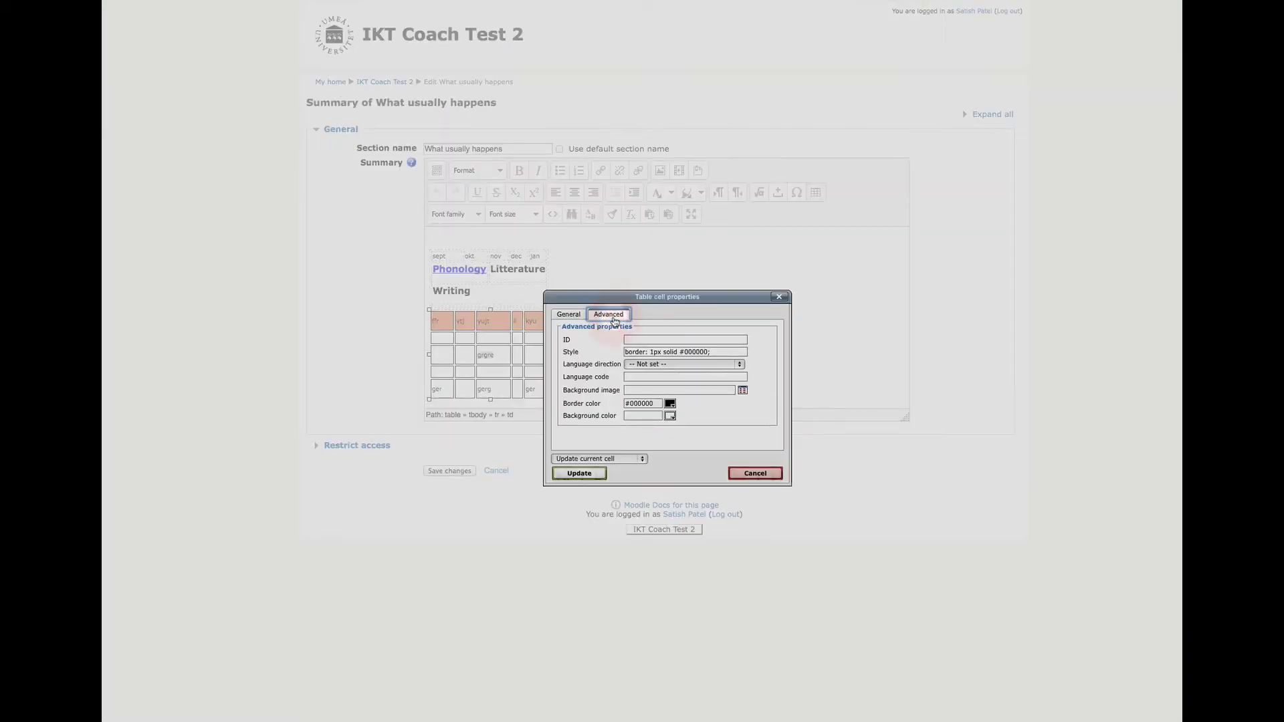
{"action": "left_click", "coordinate": [669, 416]}
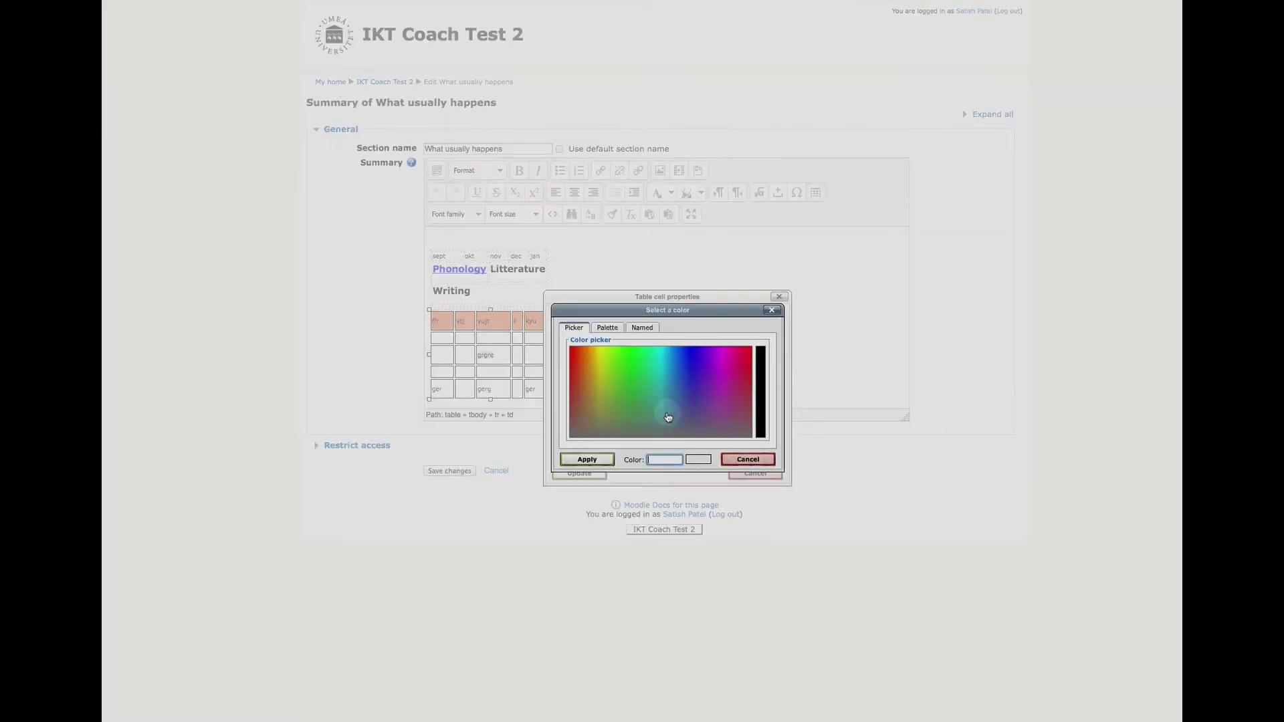
{"action": "left_click", "coordinate": [662, 362]}
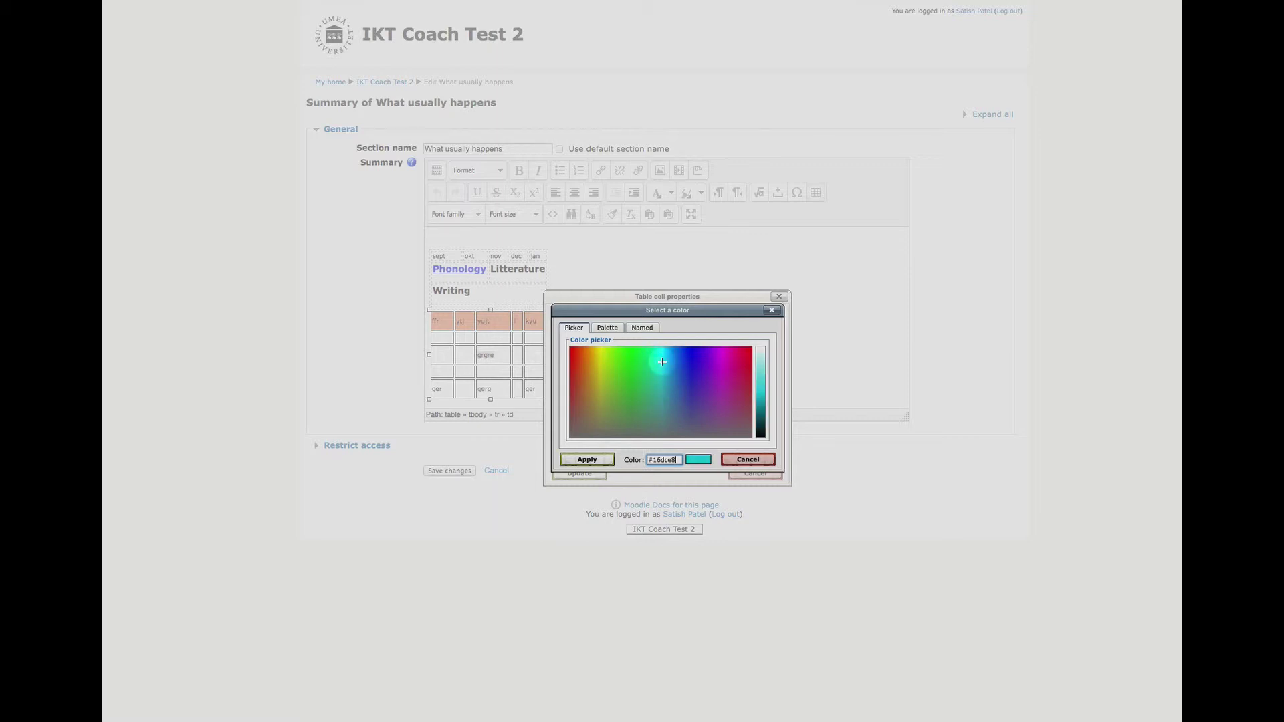
{"action": "left_click", "coordinate": [587, 459]}
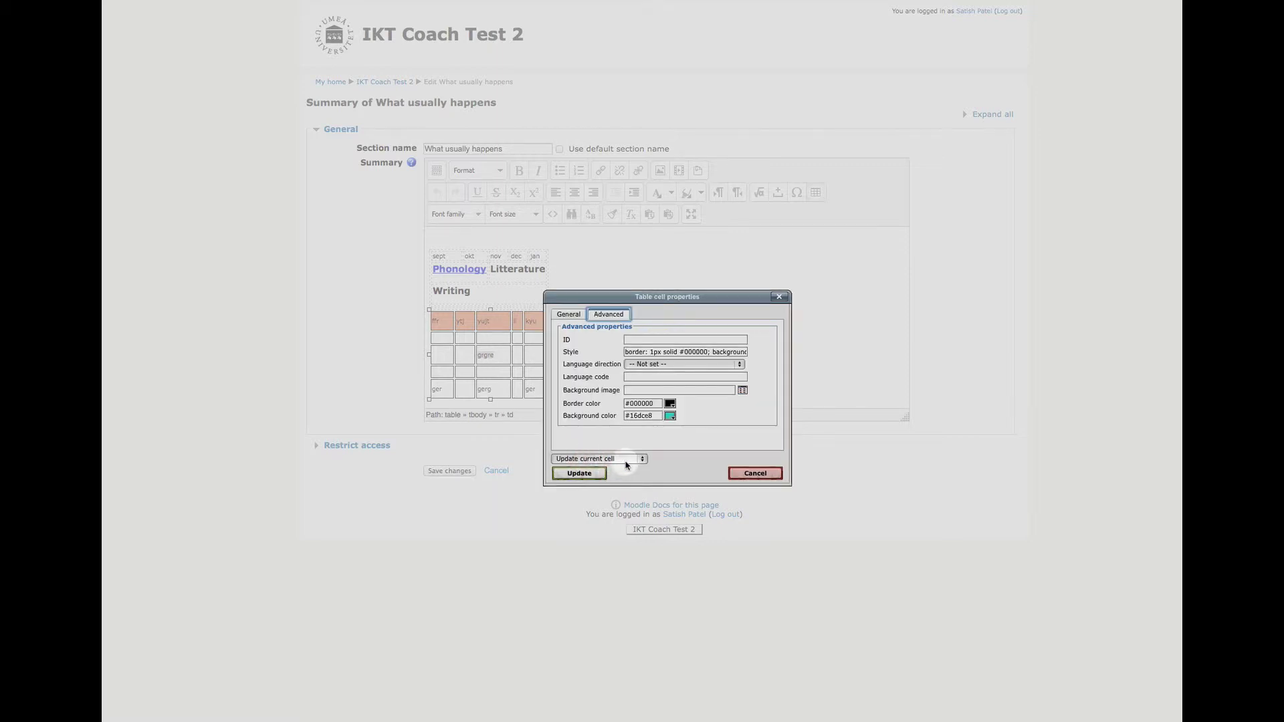
{"action": "left_click", "coordinate": [587, 474]}
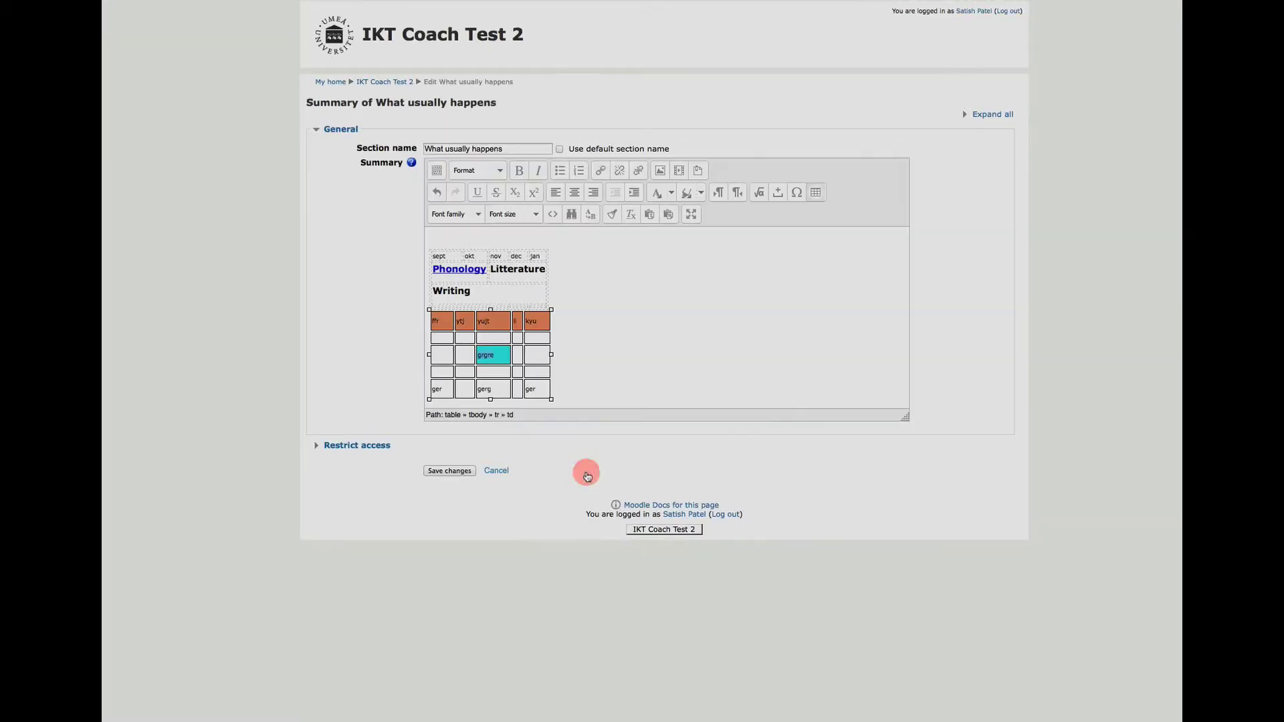
{"action": "left_click", "coordinate": [455, 468]}
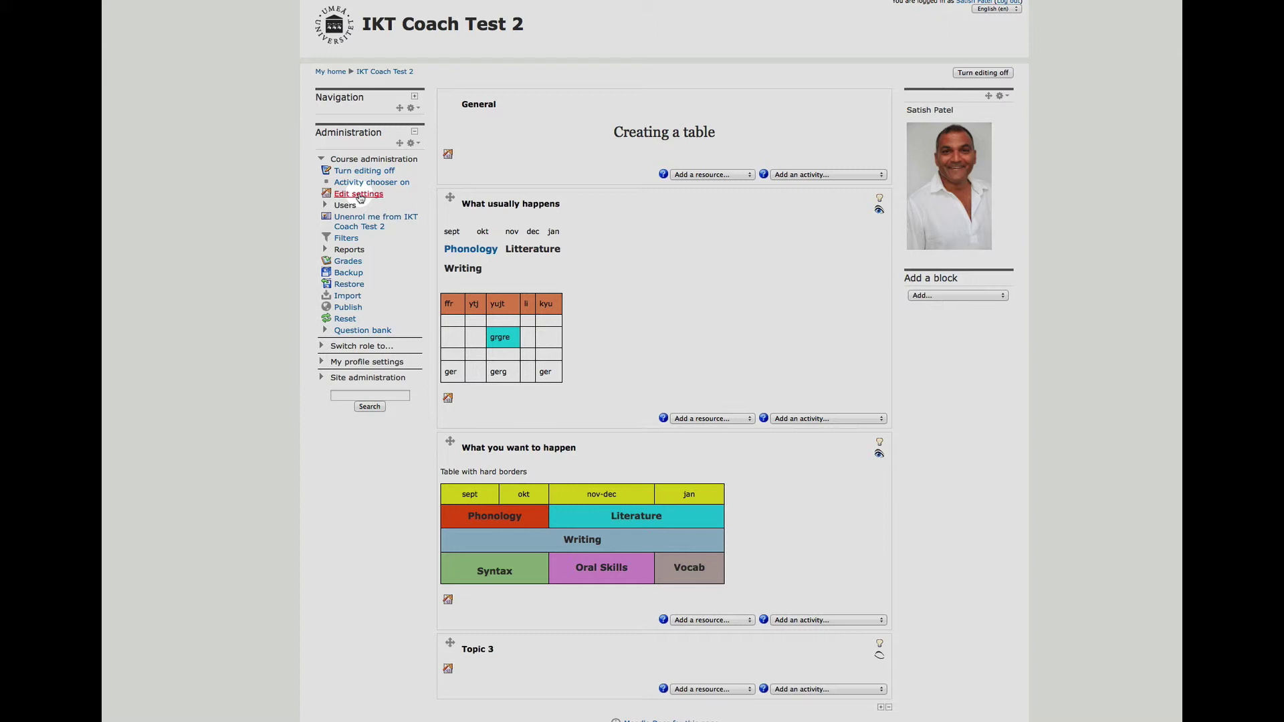
Set Number of sections to 14 under Course format in the course settings and save
{"action": "left_click", "coordinate": [359, 195]}
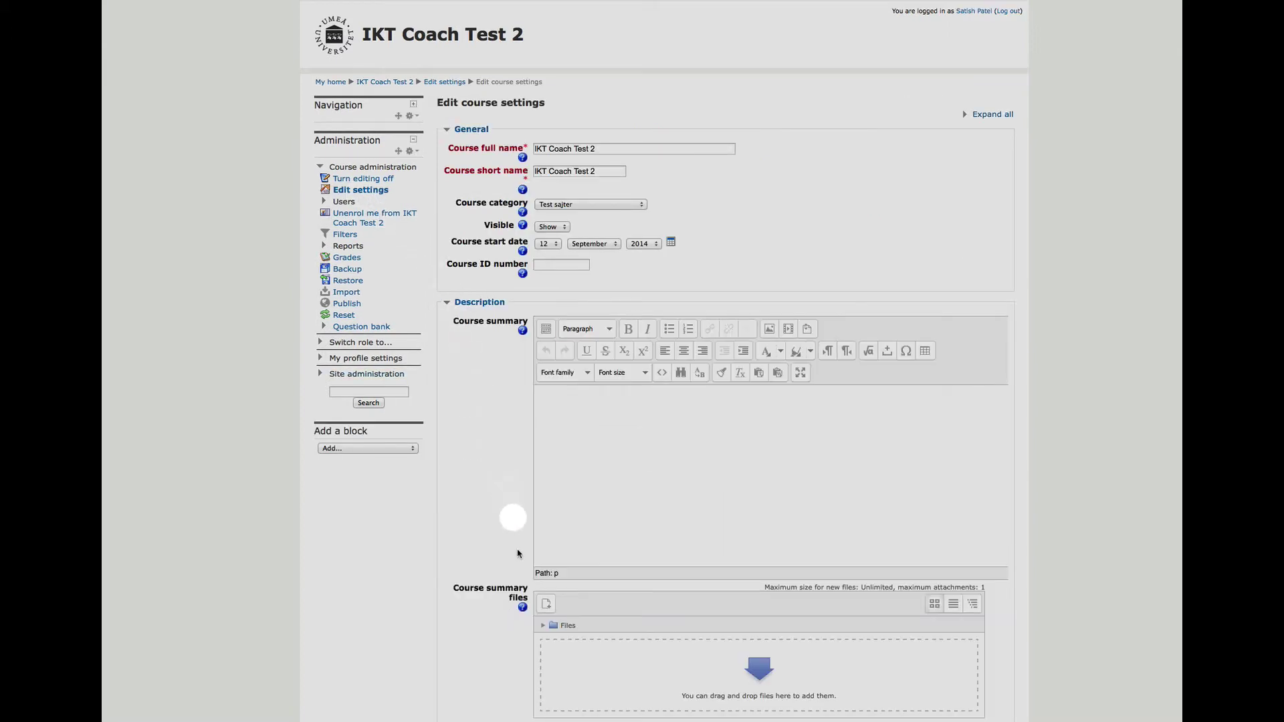
{"action": "scroll", "coordinate": [522, 588], "scroll_direction": "down", "scroll_amount": 4}
{"action": "left_click", "coordinate": [507, 613]}
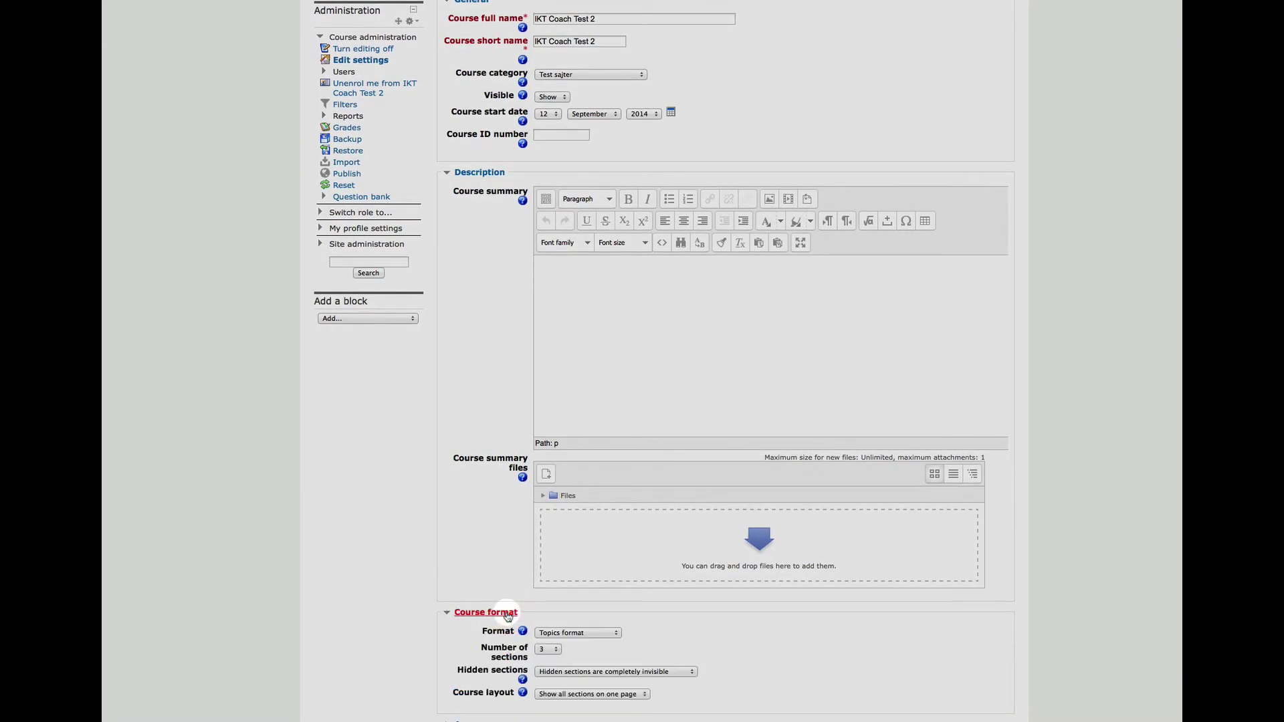
{"action": "scroll", "coordinate": [507, 615], "scroll_direction": "down", "scroll_amount": 4}
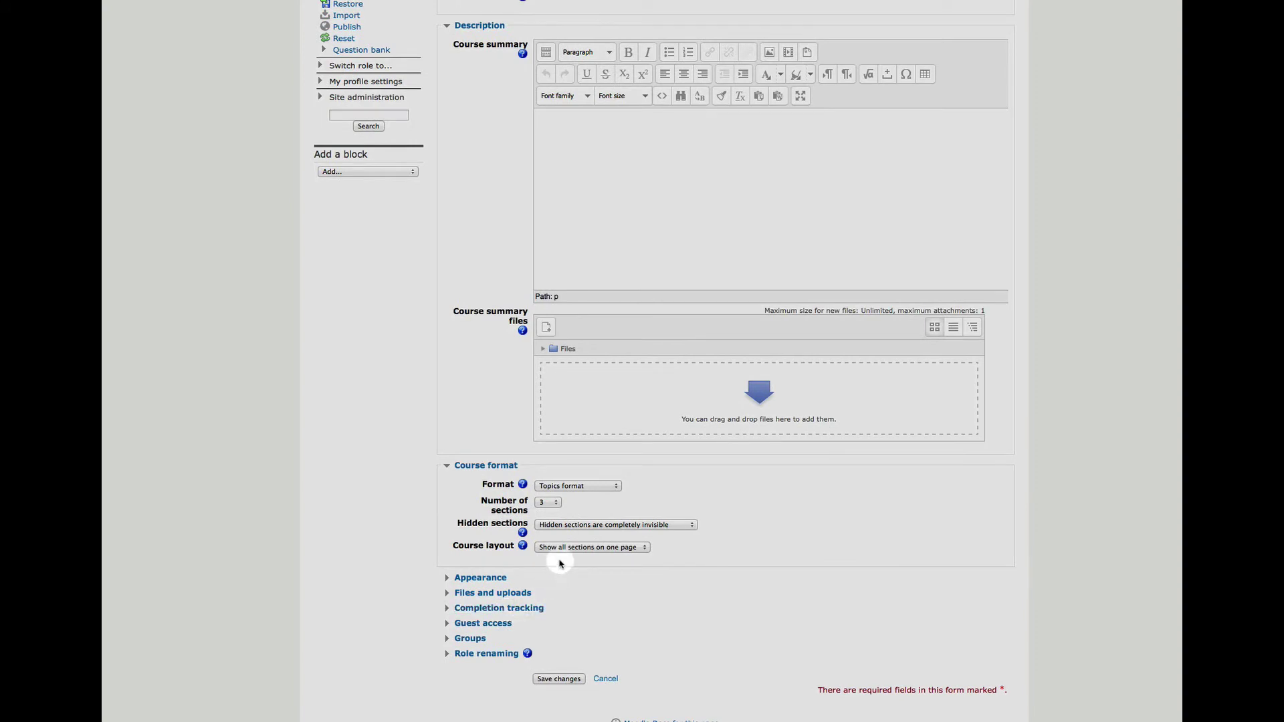
{"action": "left_click", "coordinate": [556, 504]}
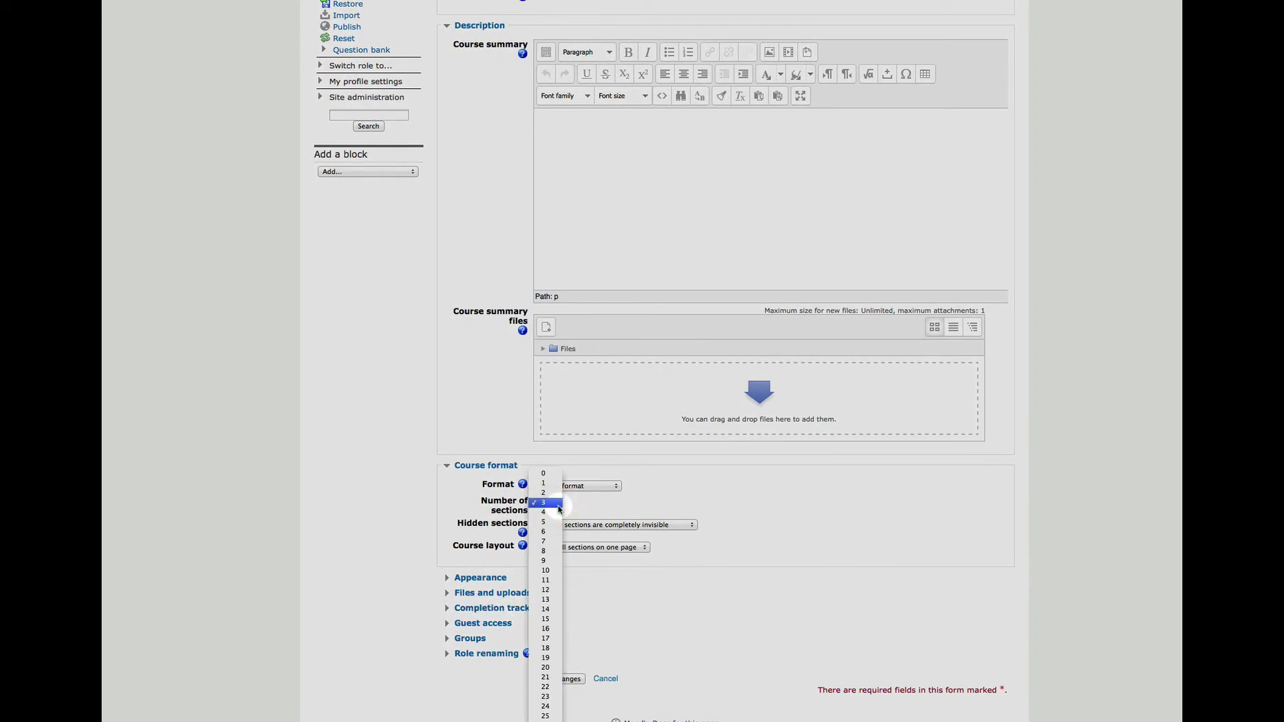
{"action": "left_click", "coordinate": [547, 609]}
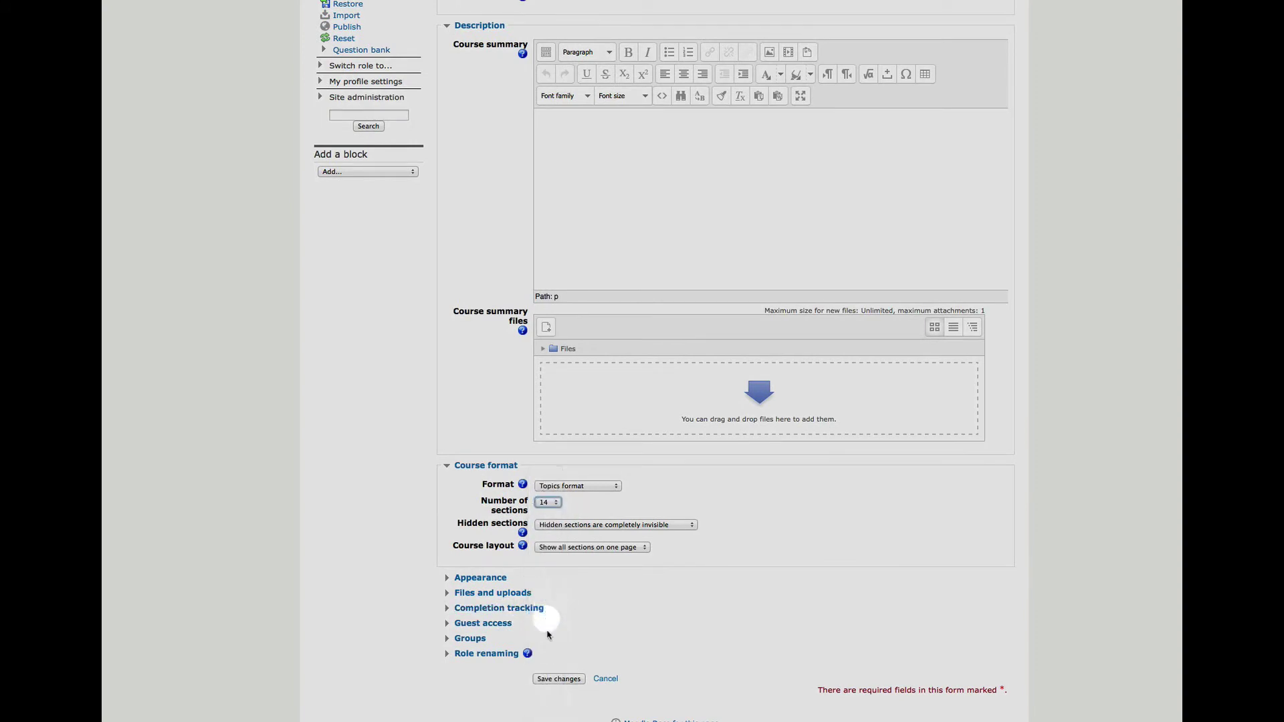
{"action": "left_click", "coordinate": [553, 681]}
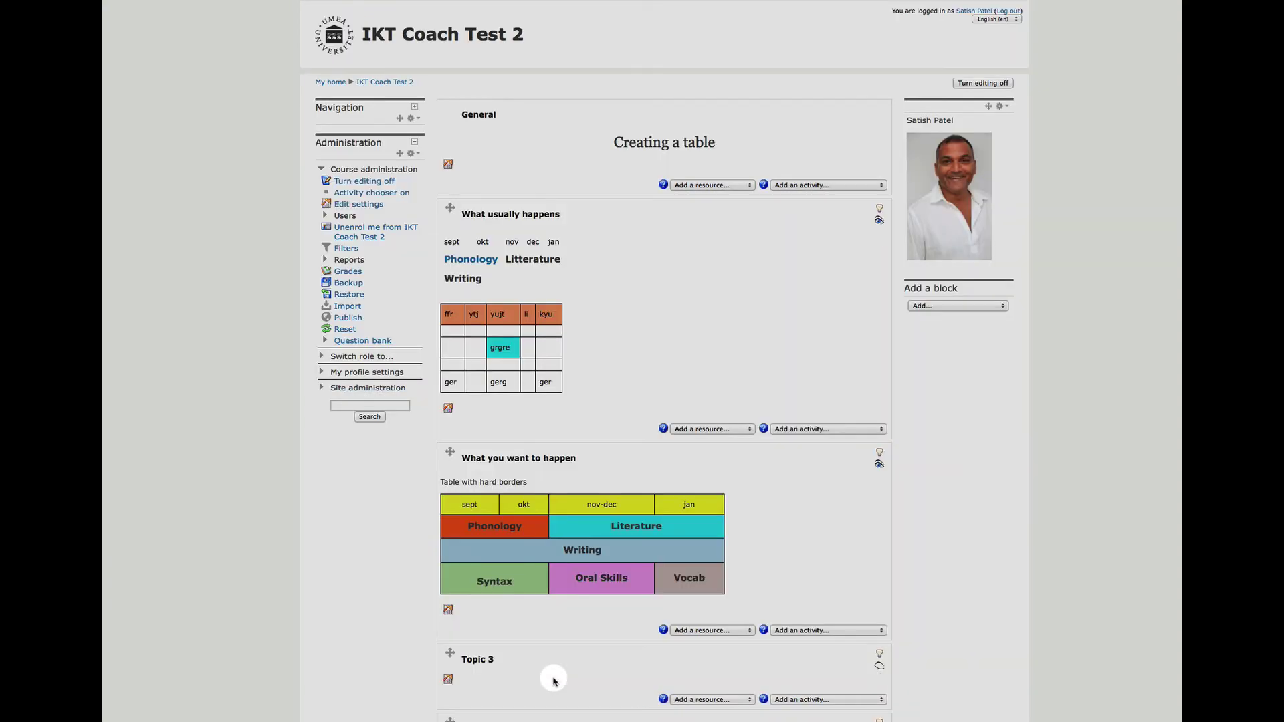
{"action": "scroll", "coordinate": [554, 681], "scroll_direction": "down", "scroll_amount": 10}
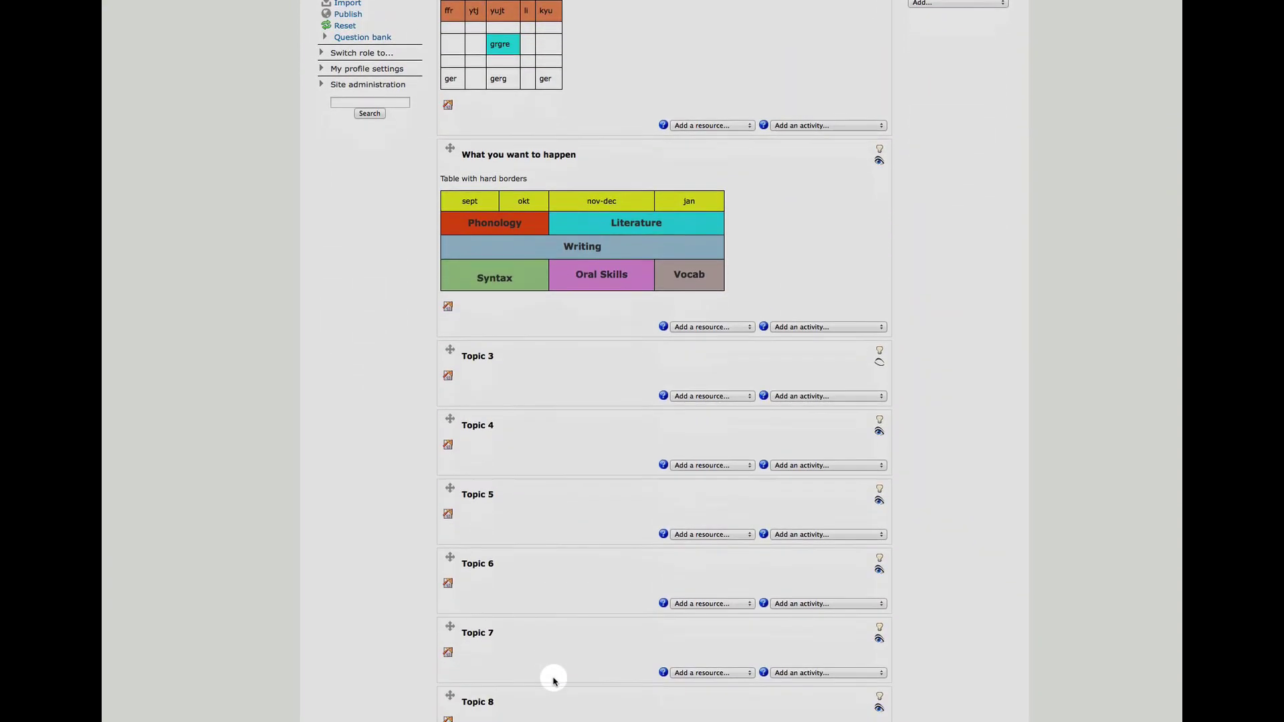
{"action": "scroll", "coordinate": [499, 294], "scroll_direction": "up", "scroll_amount": 10}
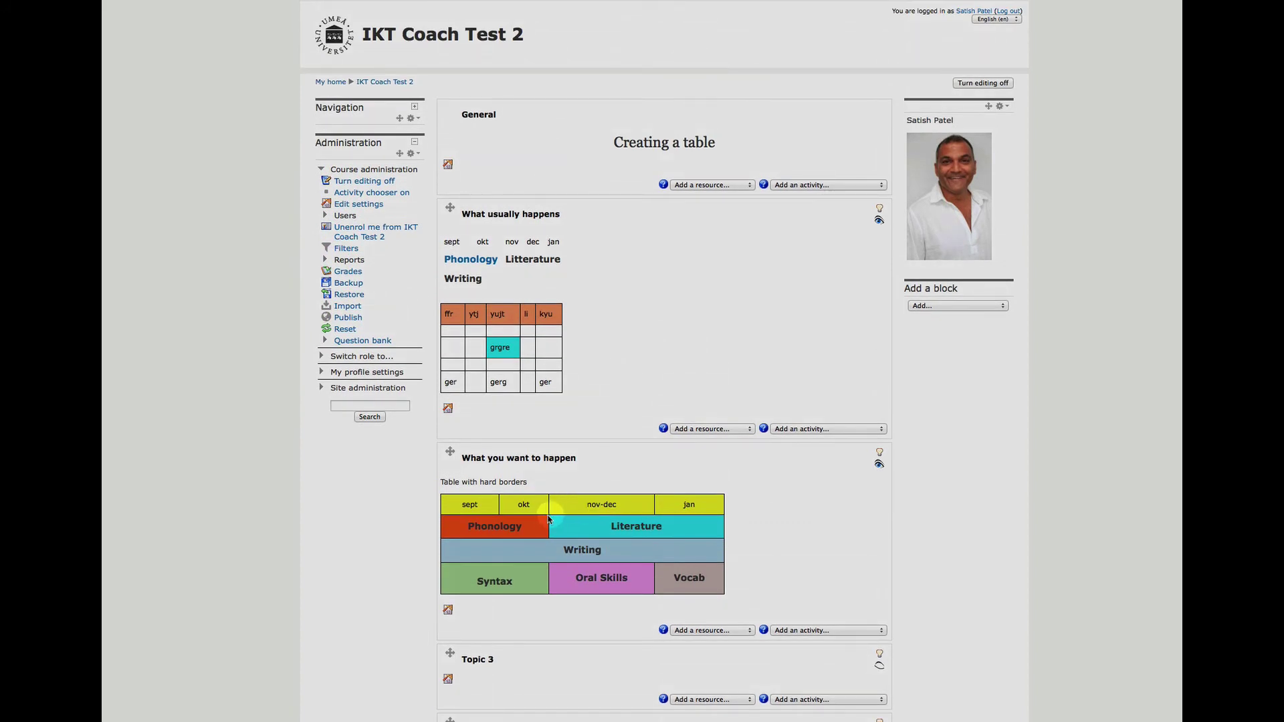
{"action": "scroll", "coordinate": [528, 523], "scroll_direction": "down", "scroll_amount": 4}
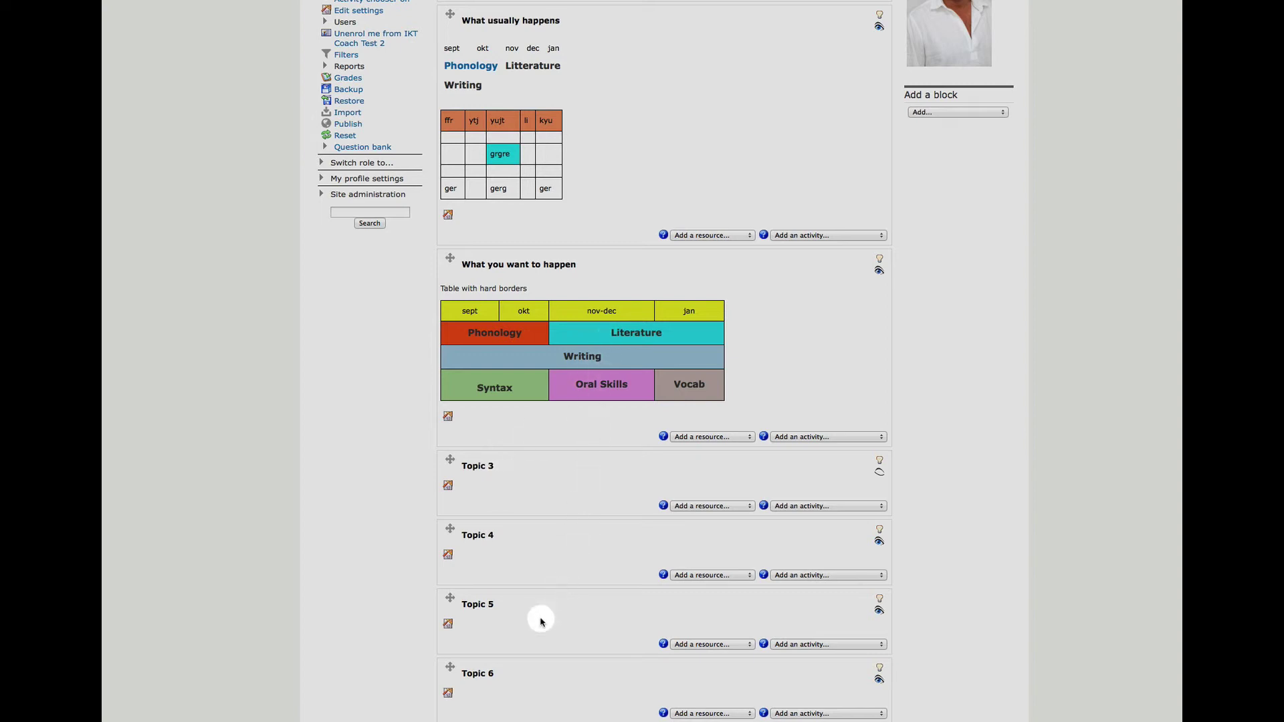
{"action": "scroll", "coordinate": [540, 620], "scroll_direction": "down", "scroll_amount": 5}
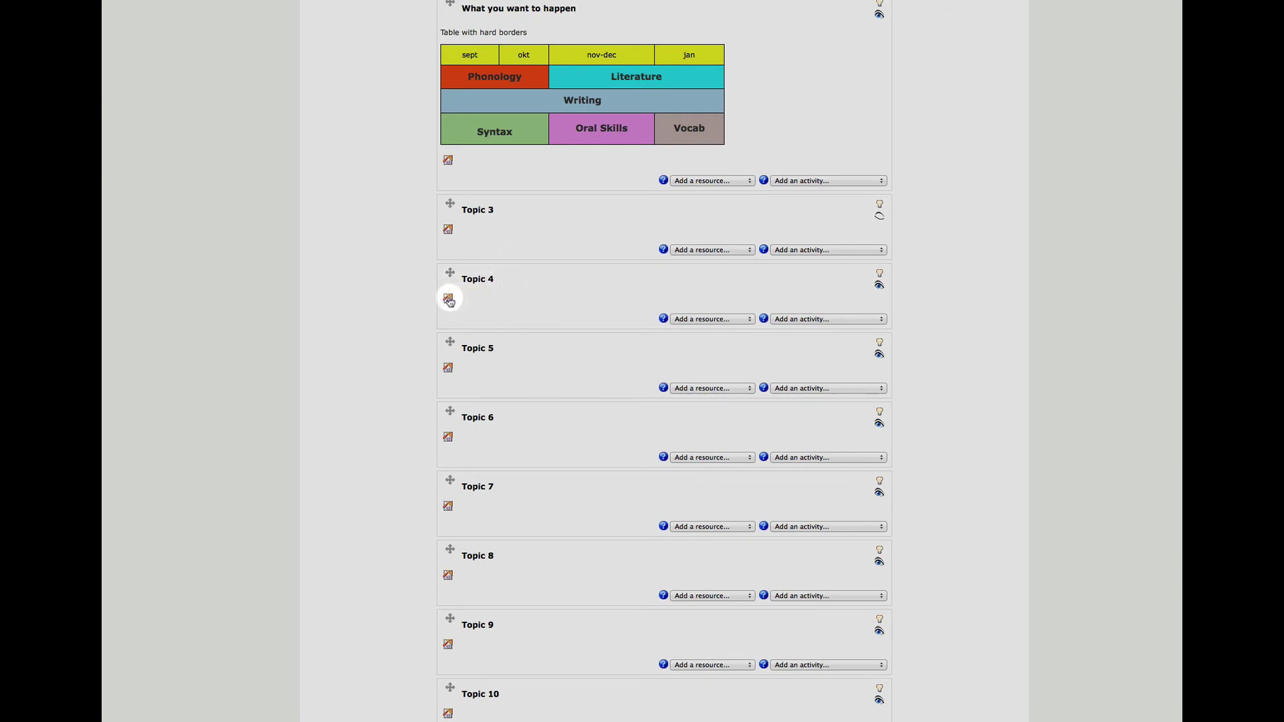
Replace Topic 4's default name with the custom section name 'Phonology' and save
{"action": "left_click", "coordinate": [448, 299]}
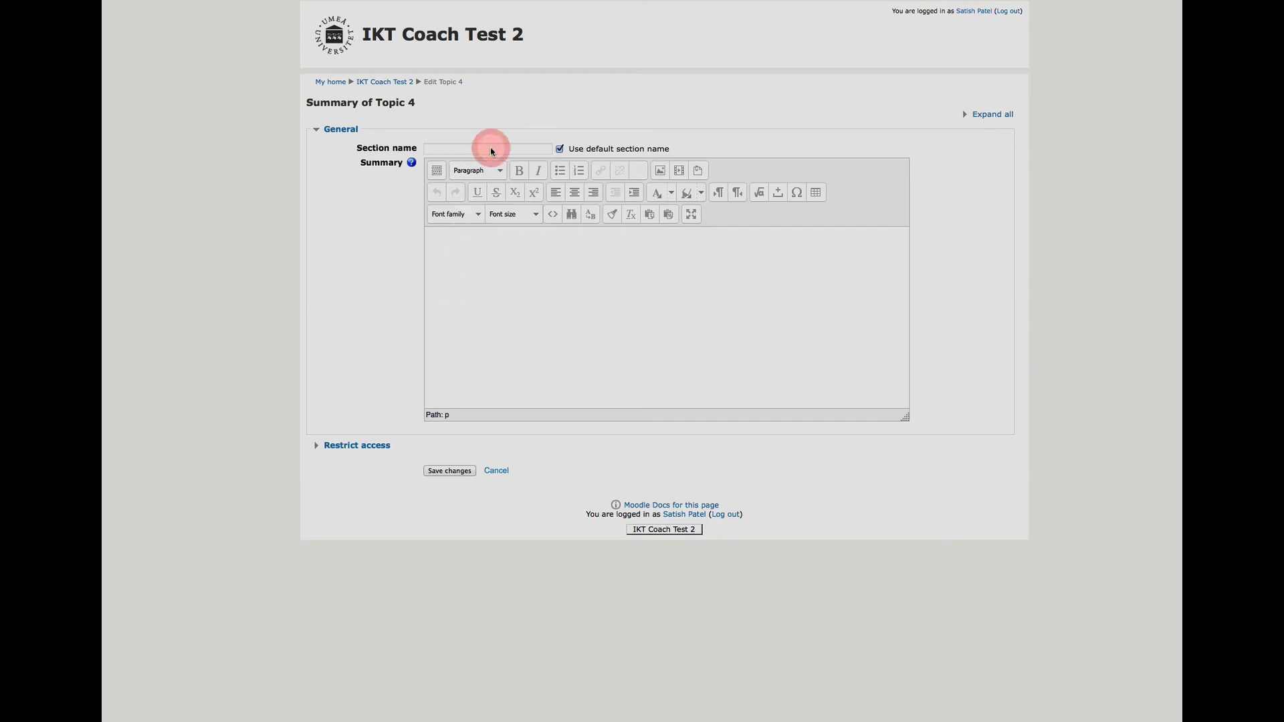
{"action": "left_click", "coordinate": [559, 148]}
{"action": "left_click", "coordinate": [497, 147]}
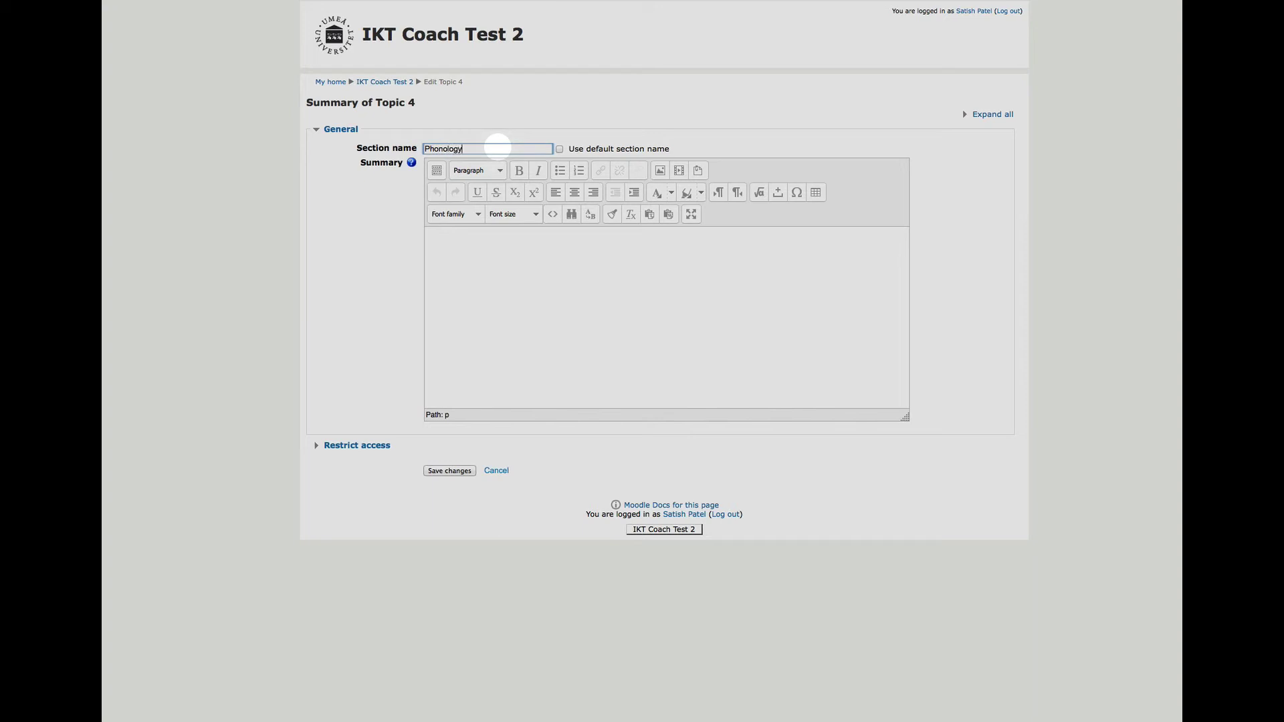
{"action": "left_click", "coordinate": [450, 471]}
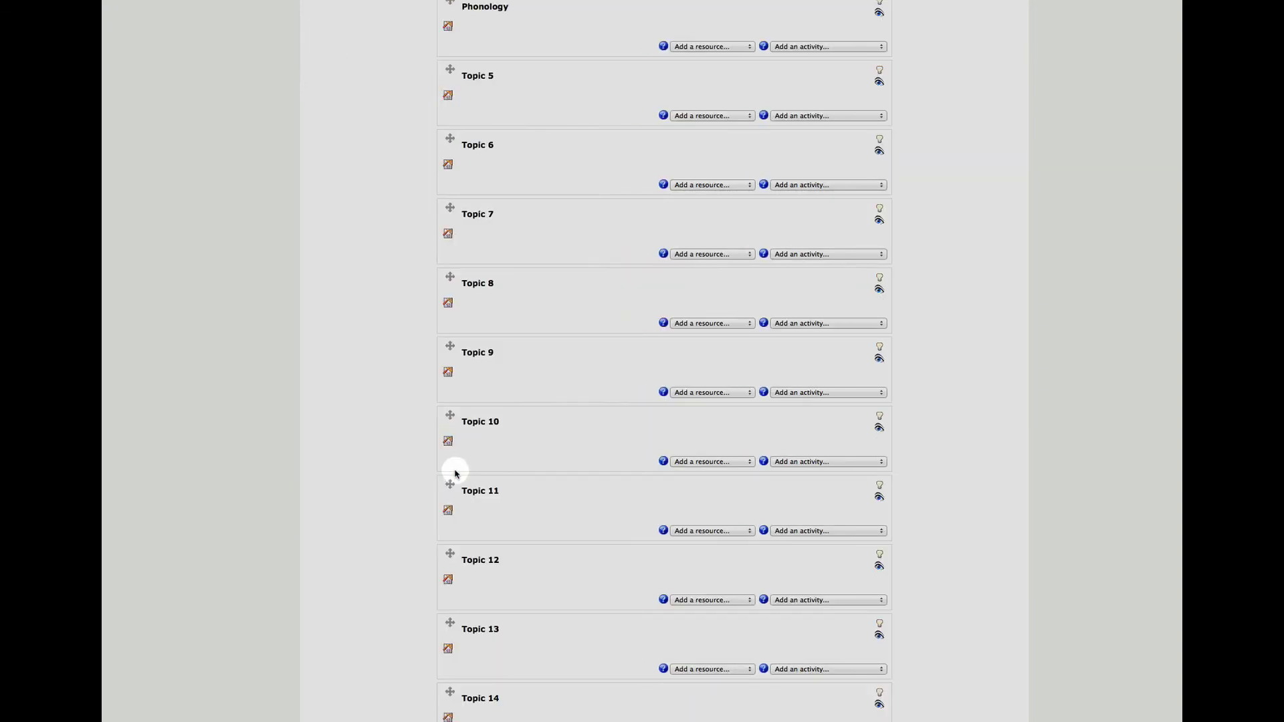
{"action": "scroll", "coordinate": [453, 468], "scroll_direction": "up", "scroll_amount": 5}
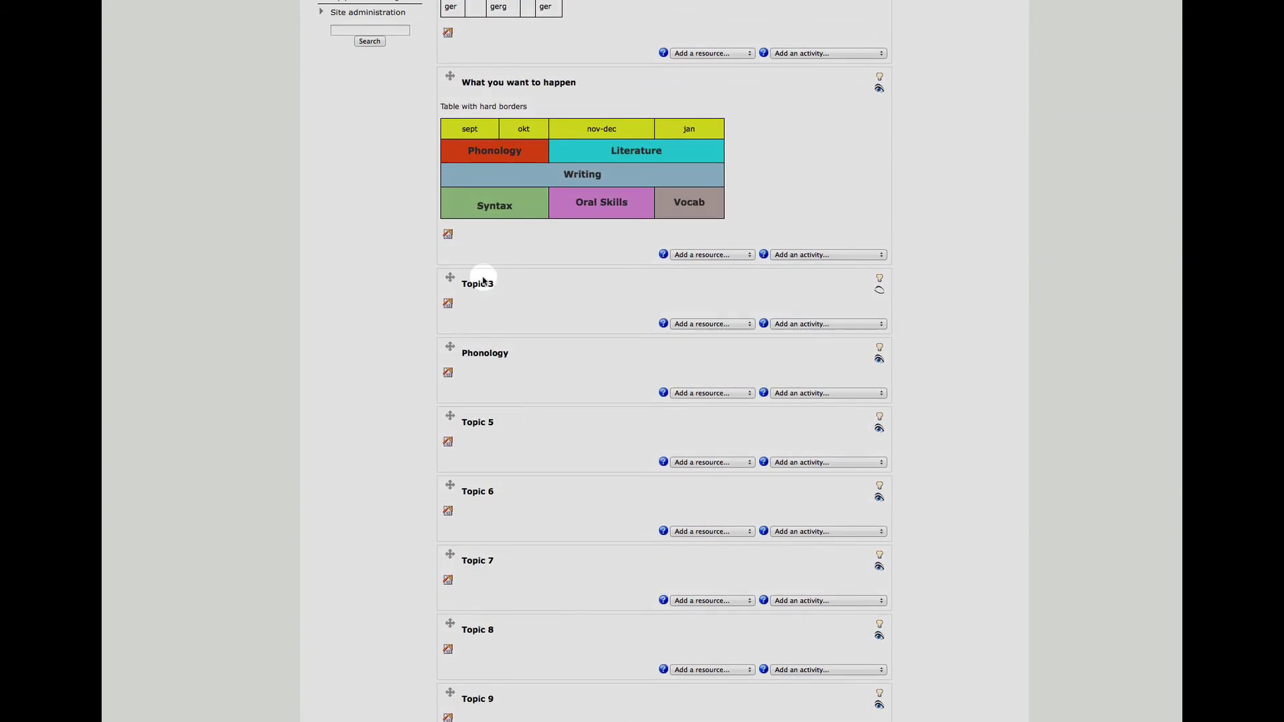
{"action": "scroll", "coordinate": [512, 300], "scroll_direction": "up", "scroll_amount": 5}
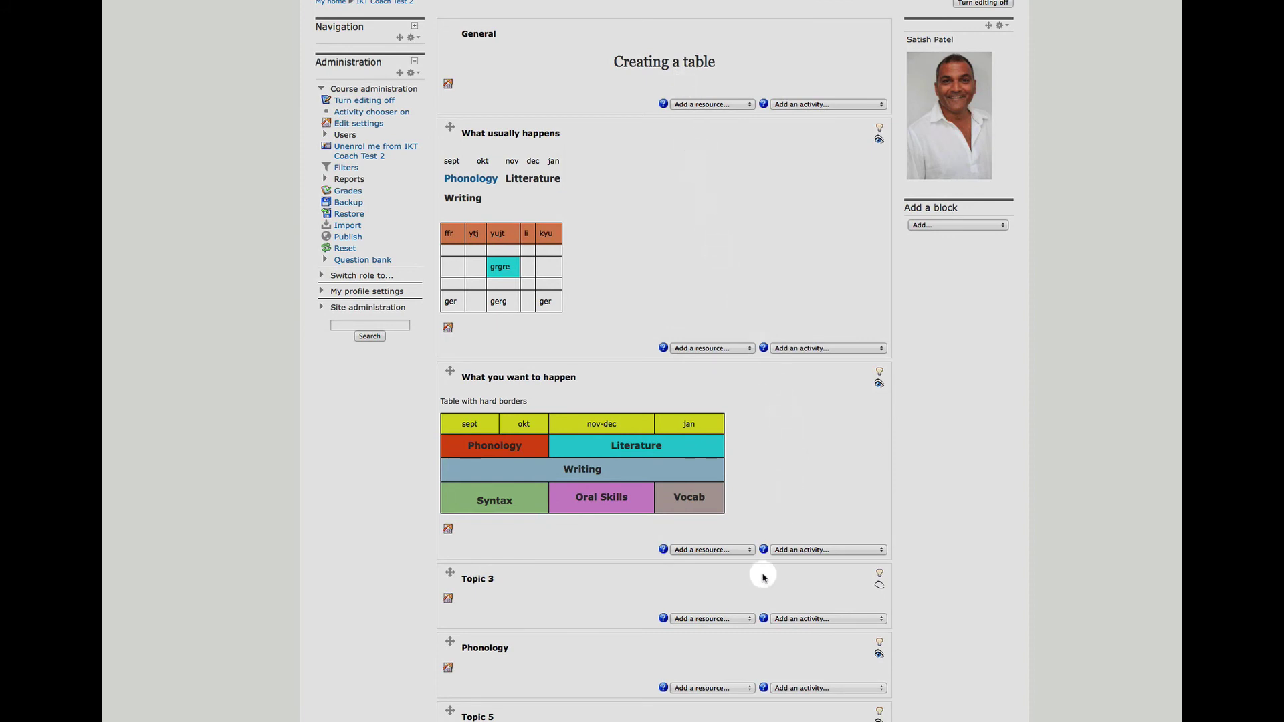
{"action": "scroll", "coordinate": [709, 675], "scroll_direction": "down", "scroll_amount": 3}
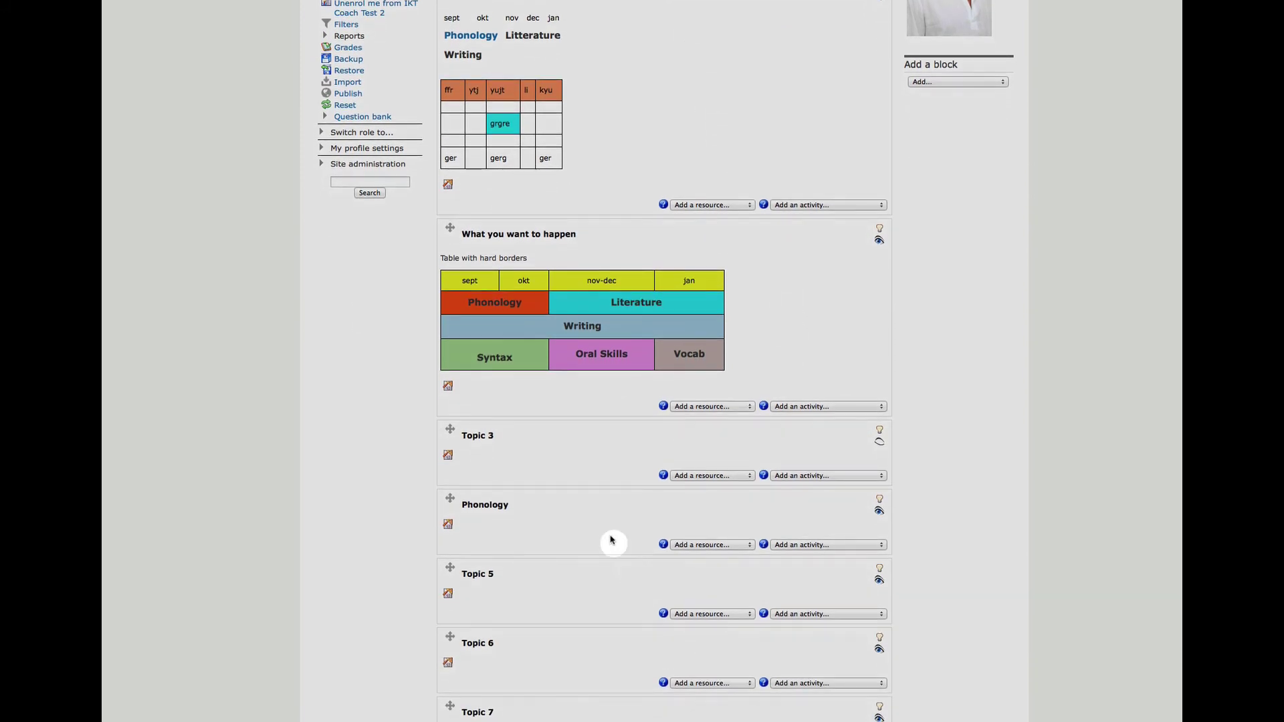
Link the Phonology cell text in the What you want to happen summary to #section4 and save
{"action": "left_click", "coordinate": [447, 386]}
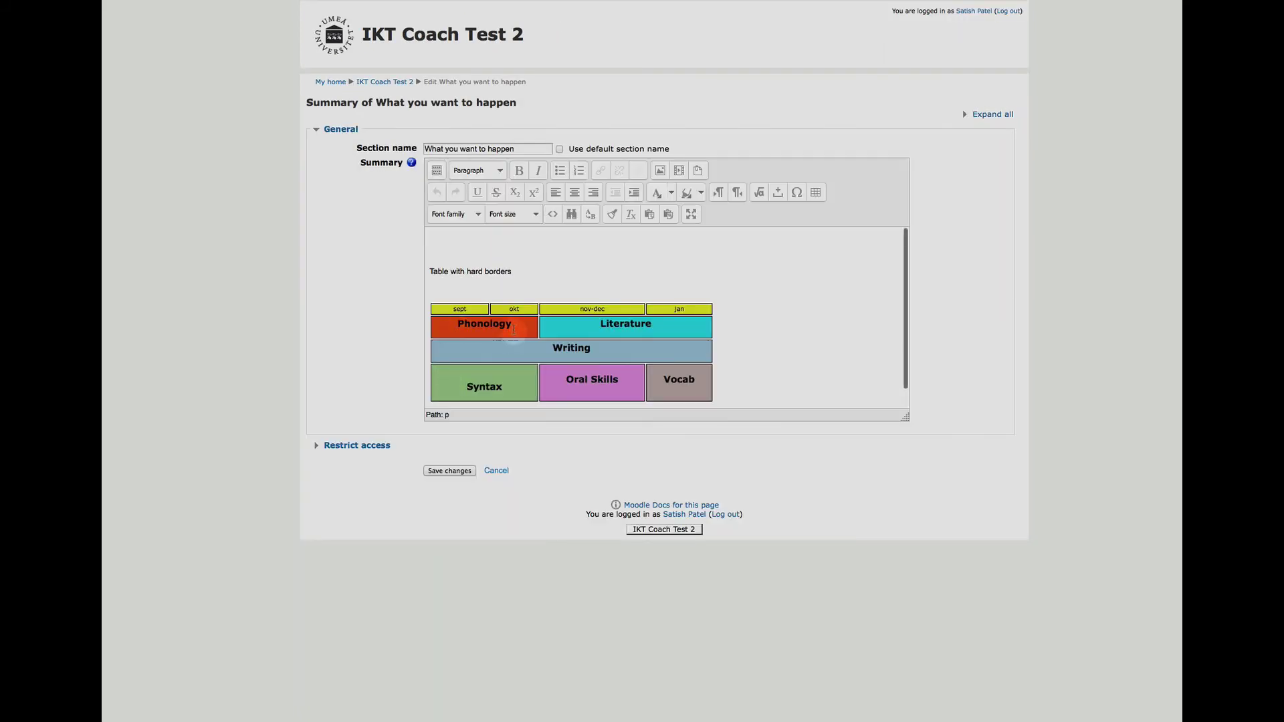
{"action": "left_click", "coordinate": [474, 326]}
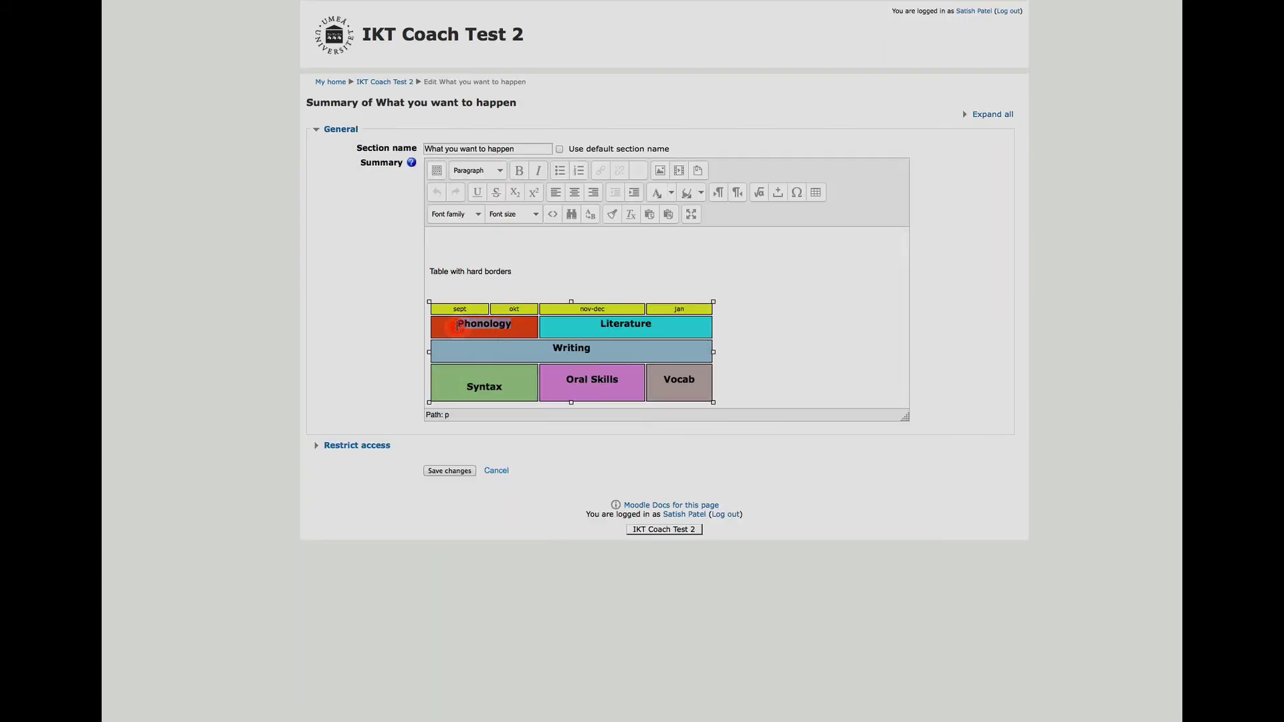
{"action": "left_click", "coordinate": [452, 327]}
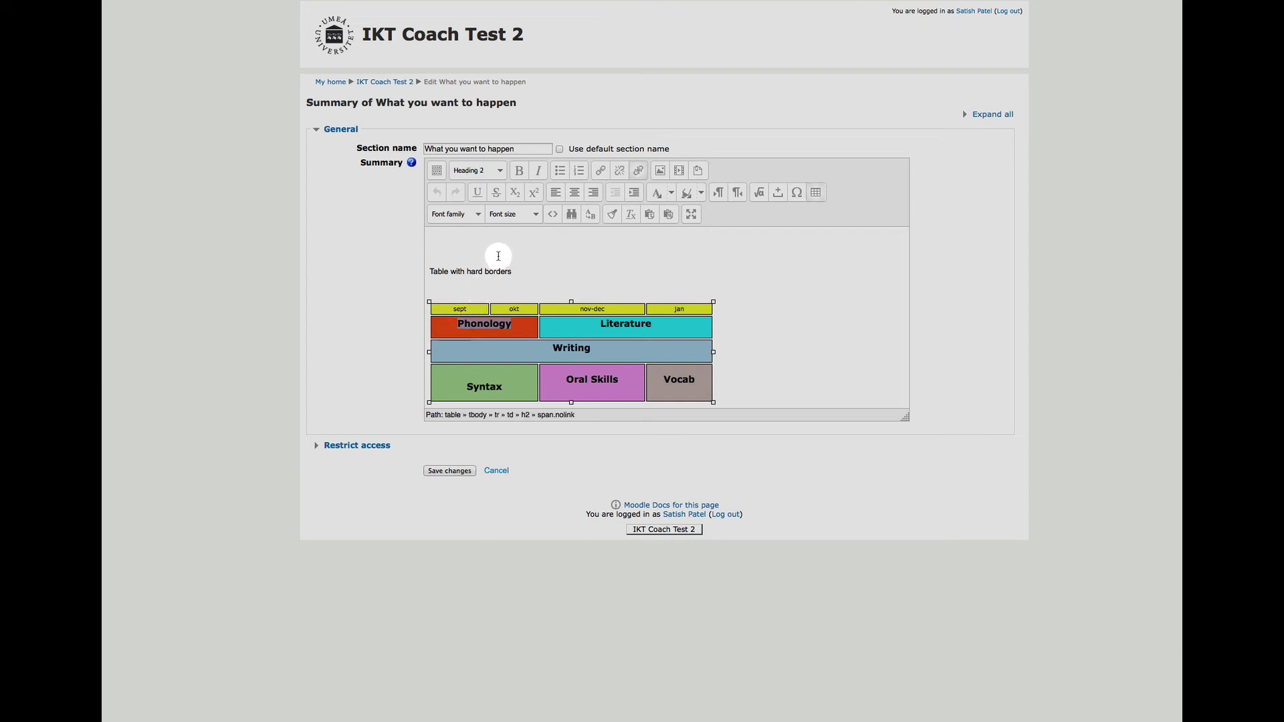
{"action": "left_click", "coordinate": [602, 173]}
{"action": "left_click", "coordinate": [604, 308]}
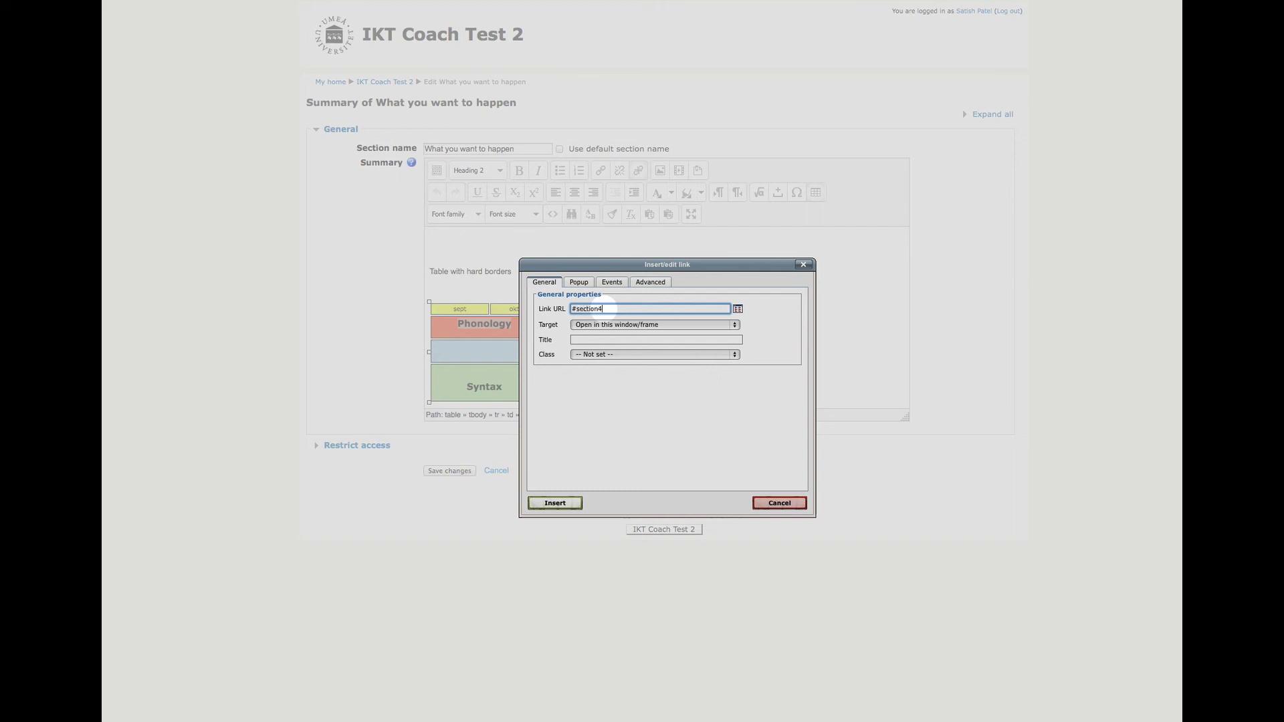
{"action": "left_click", "coordinate": [553, 503]}
{"action": "left_click", "coordinate": [450, 471]}
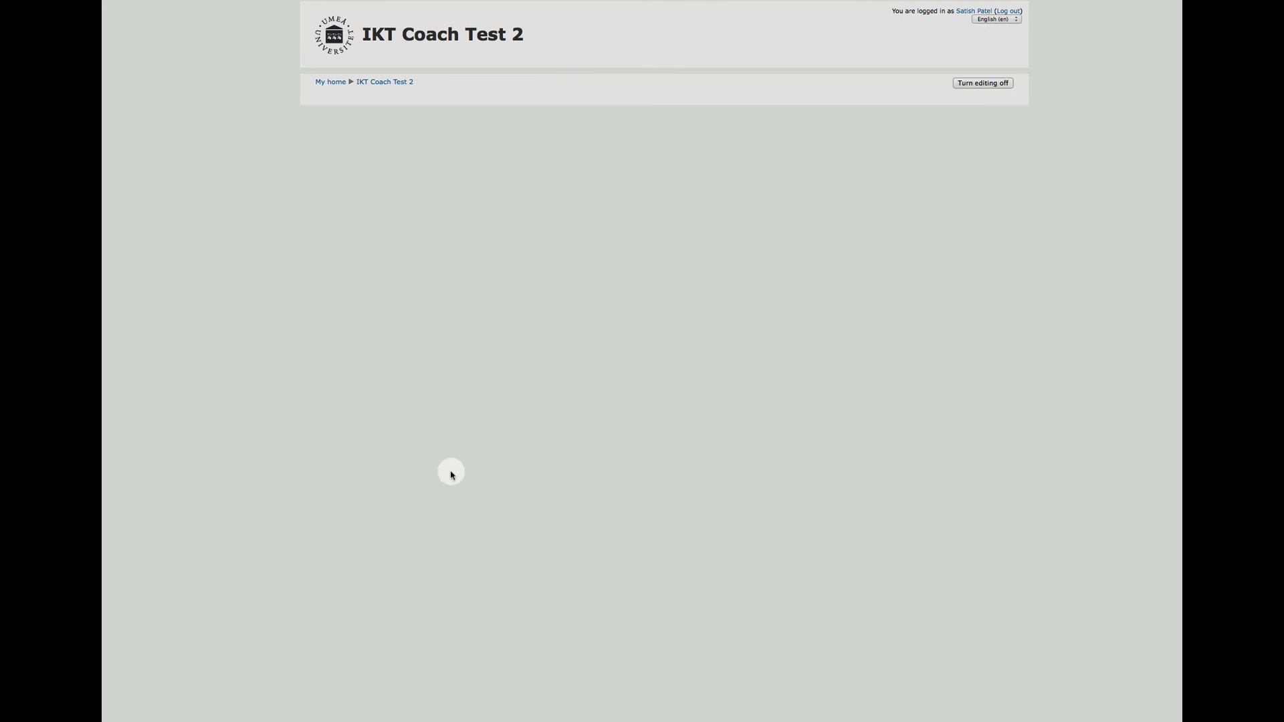
Follow the Phonology table link to confirm it jumps to the Phonology section, then scroll back
{"action": "scroll", "coordinate": [571, 462], "scroll_direction": "up", "scroll_amount": 2}
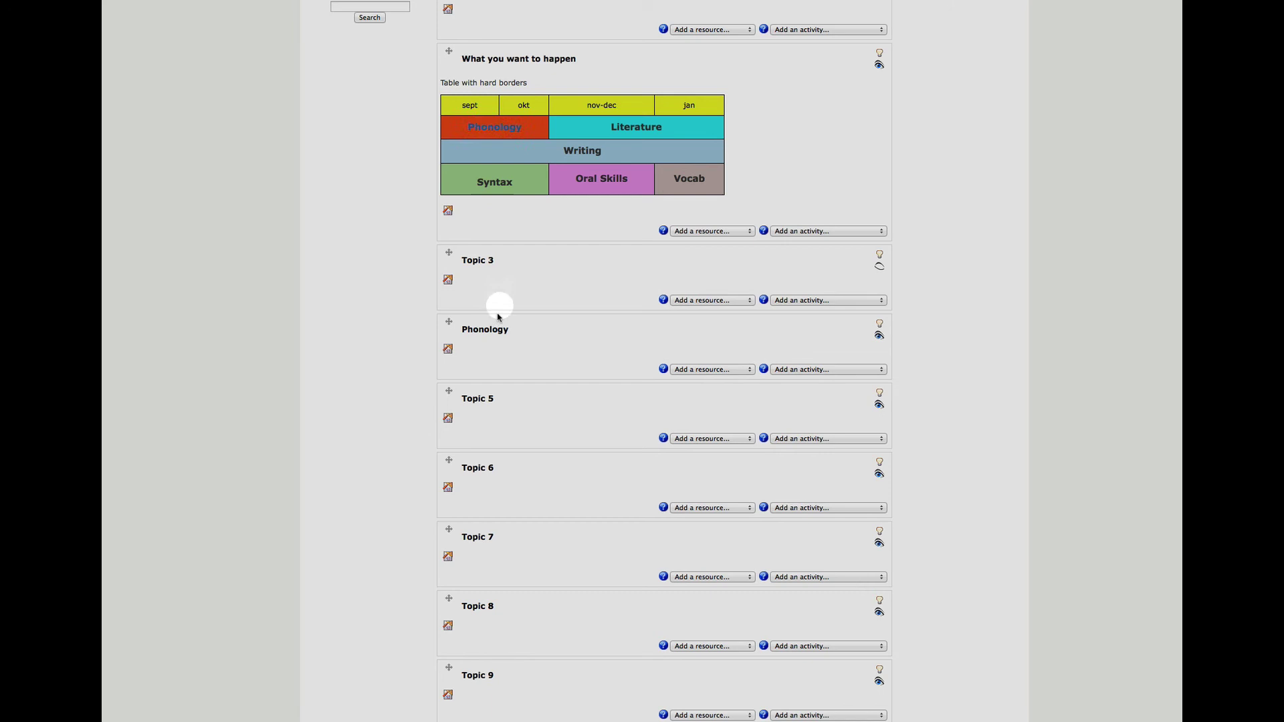
{"action": "left_click", "coordinate": [490, 133]}
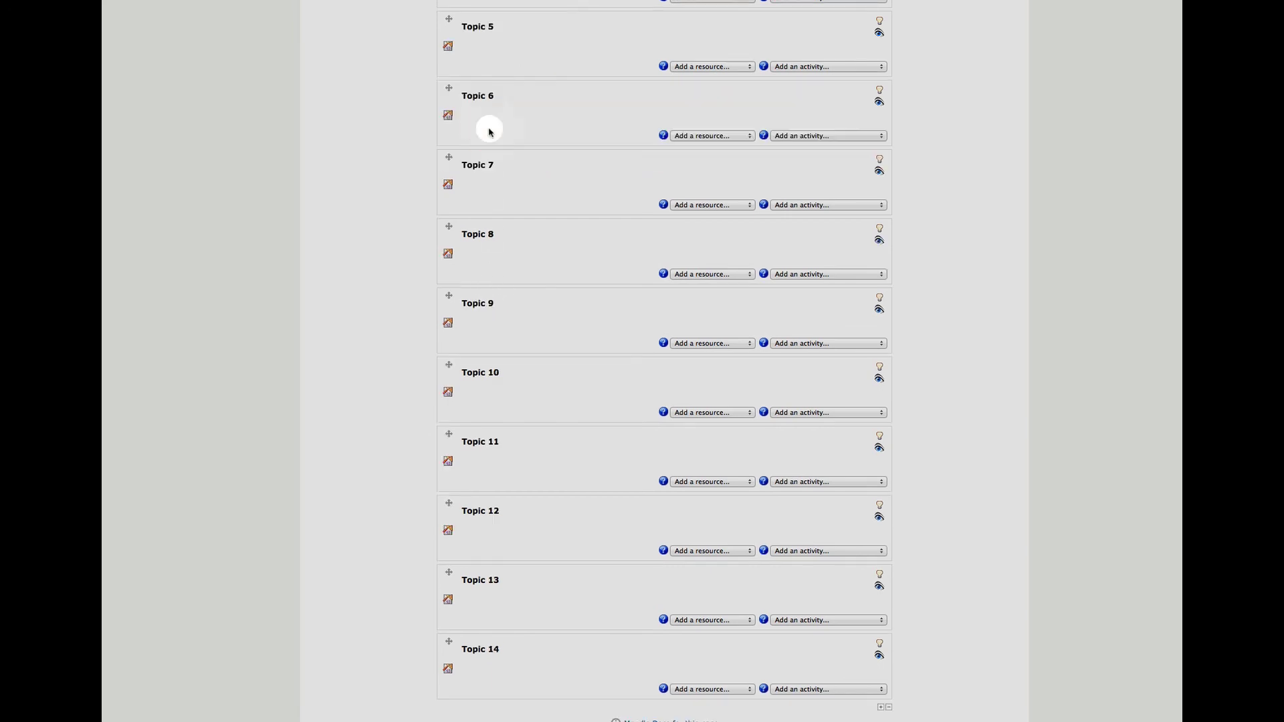
{"action": "scroll", "coordinate": [493, 129], "scroll_direction": "up", "scroll_amount": 5}
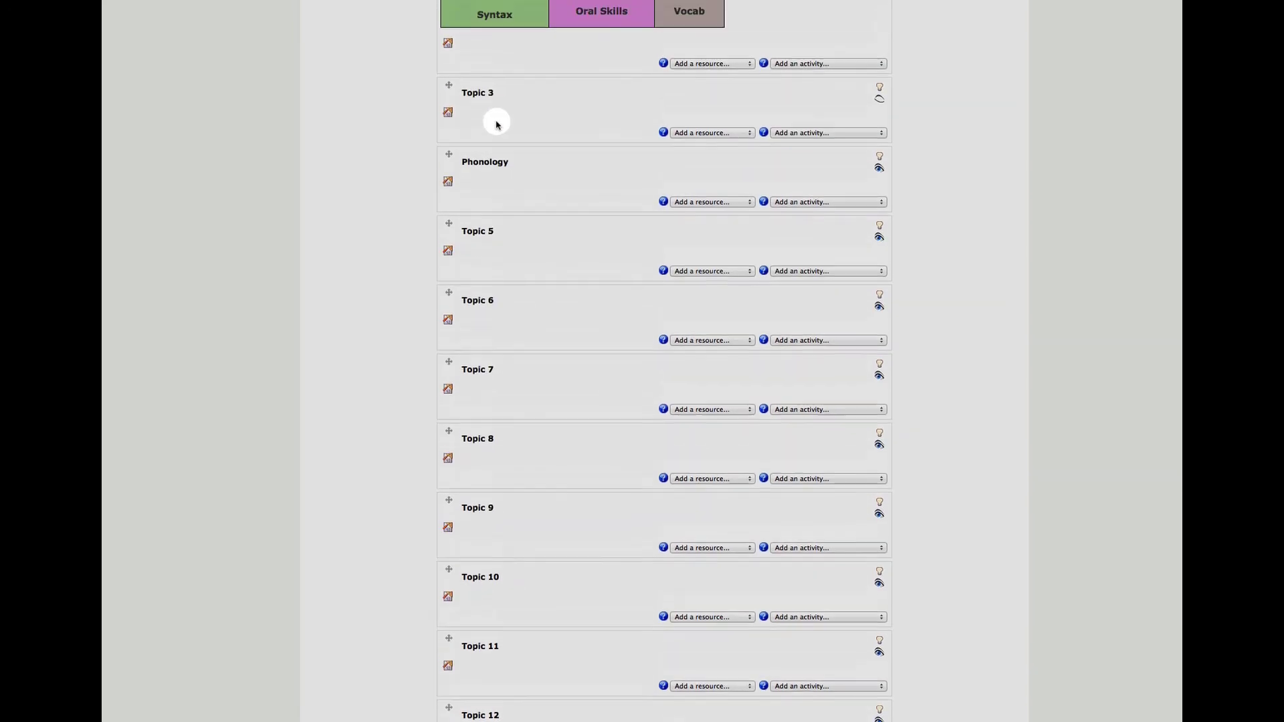
{"action": "scroll", "coordinate": [533, 166], "scroll_direction": "up", "scroll_amount": 8}
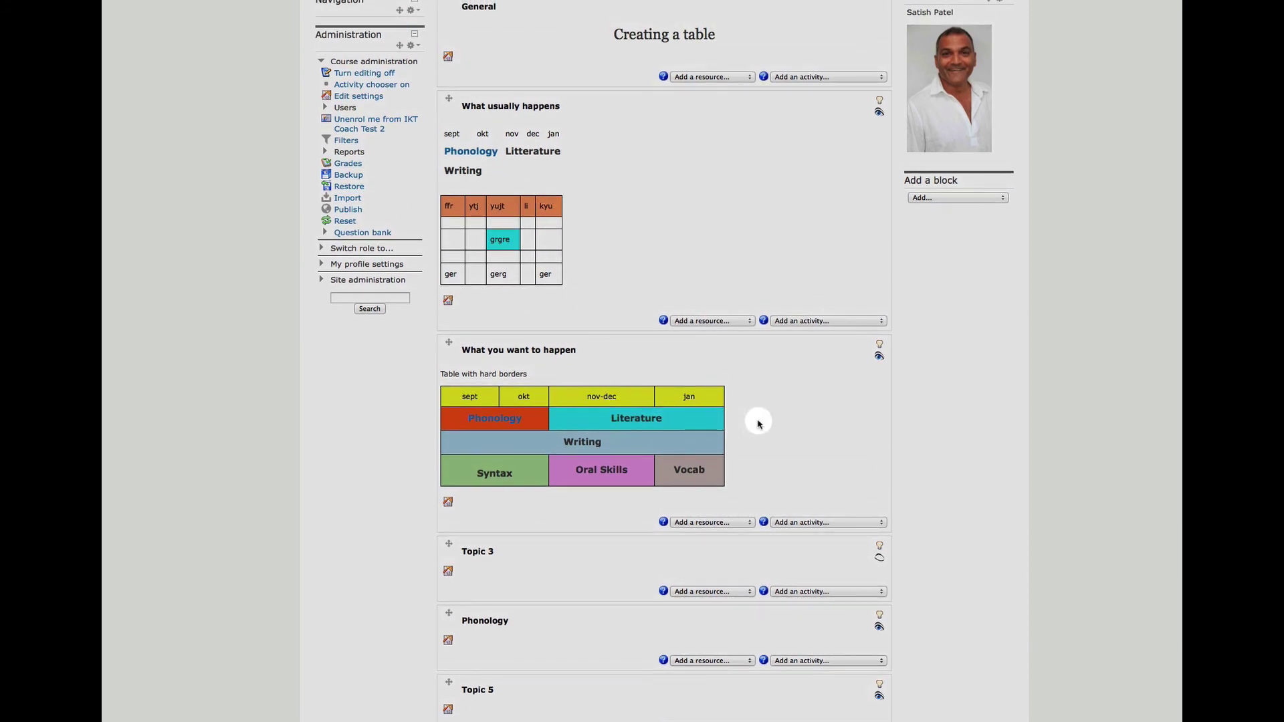
{"action": "scroll", "coordinate": [760, 425], "scroll_direction": "down", "scroll_amount": 10}
{"action": "scroll", "coordinate": [761, 425], "scroll_direction": "up", "scroll_amount": 12}
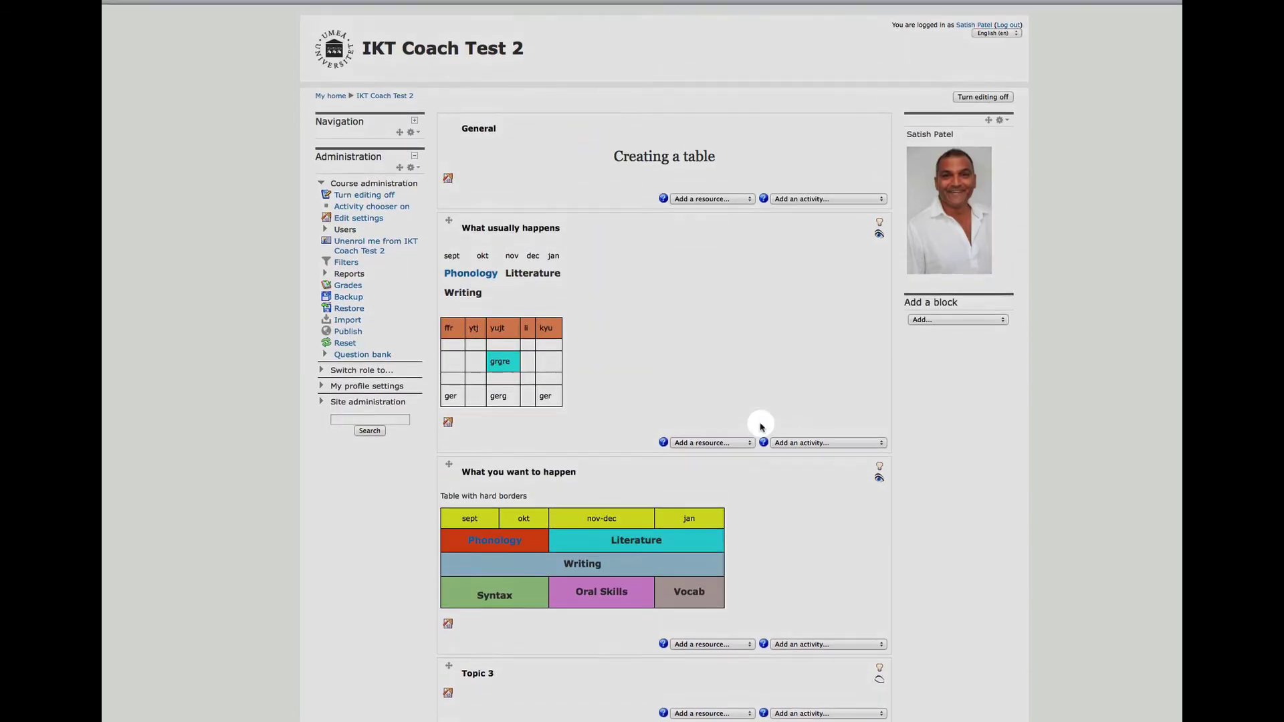
{"action": "scroll", "coordinate": [761, 428], "scroll_direction": "down", "scroll_amount": 1}
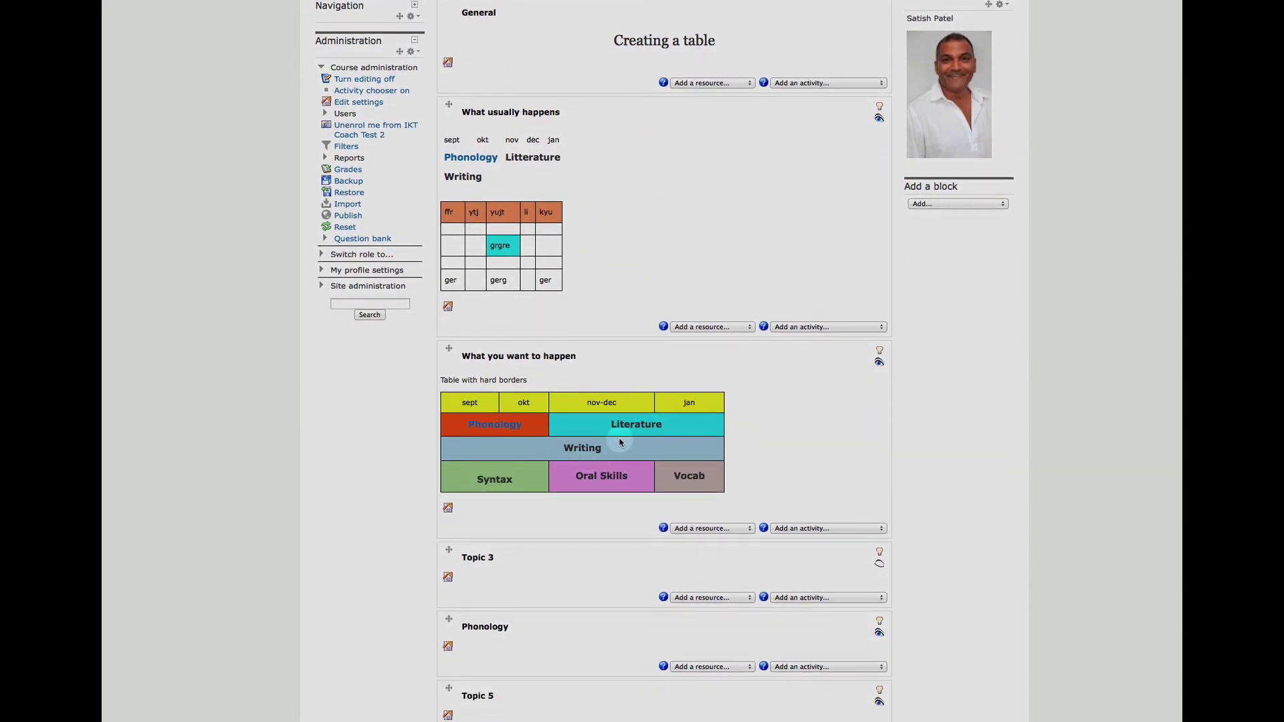